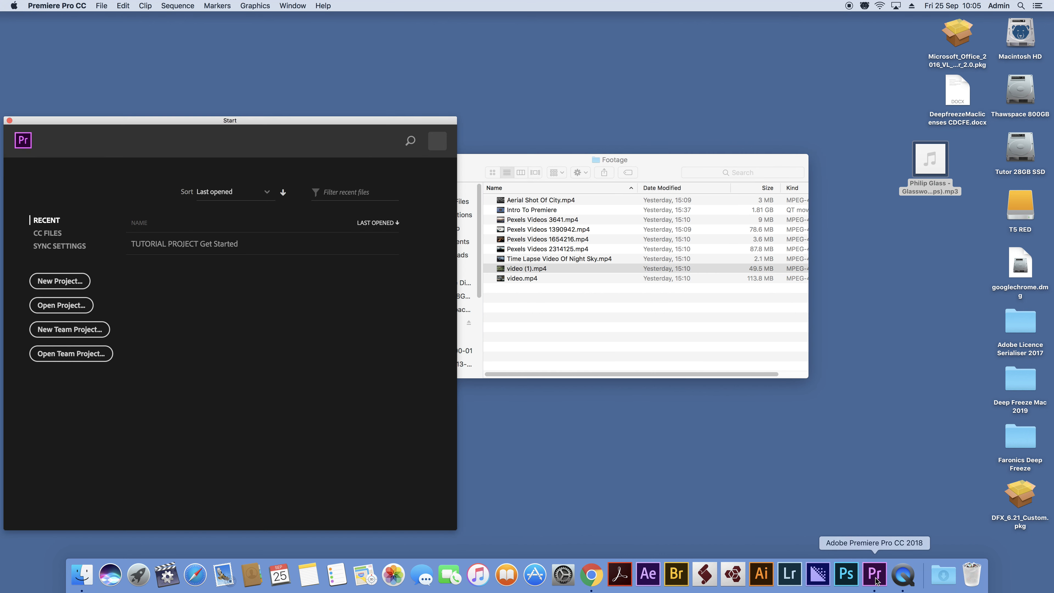
Step: Create a new project named Test, saved in the Footage folder on the T5 RED drive
left_click_drag(135, 124, 178, 34)
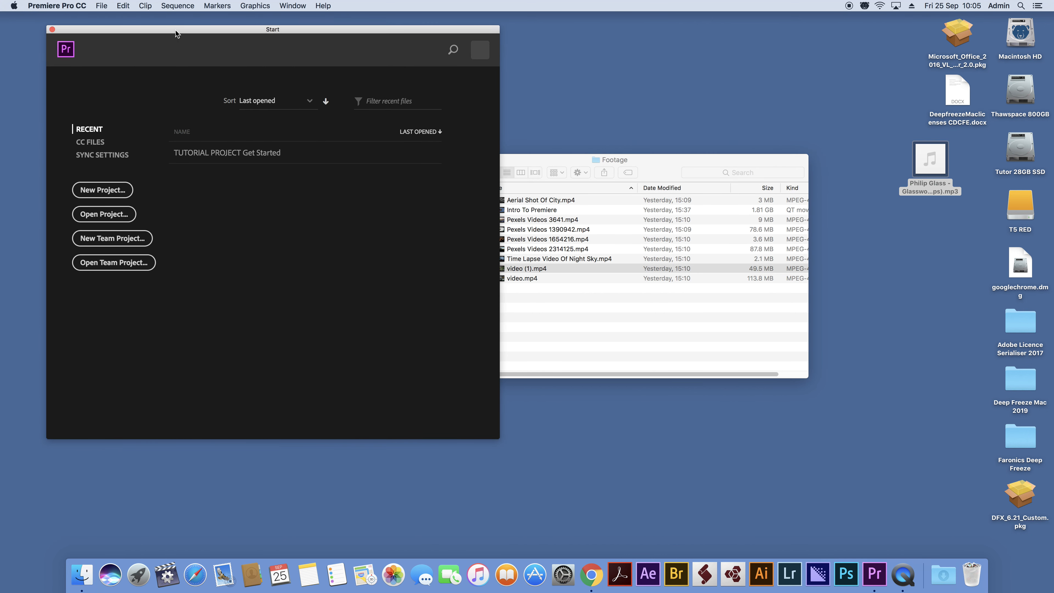
left_click(98, 191)
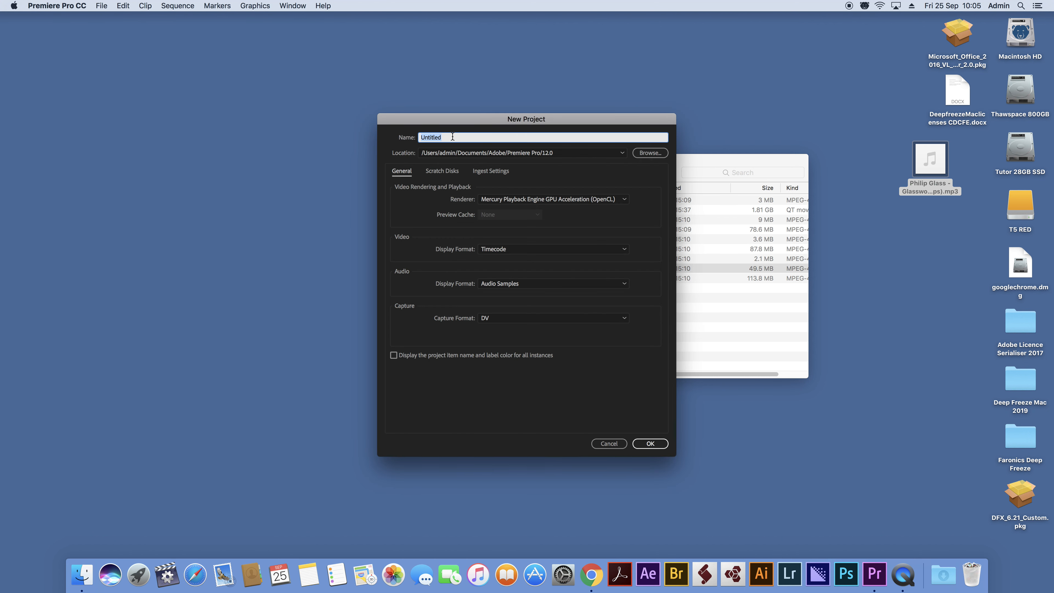
type("Test")
left_click(645, 152)
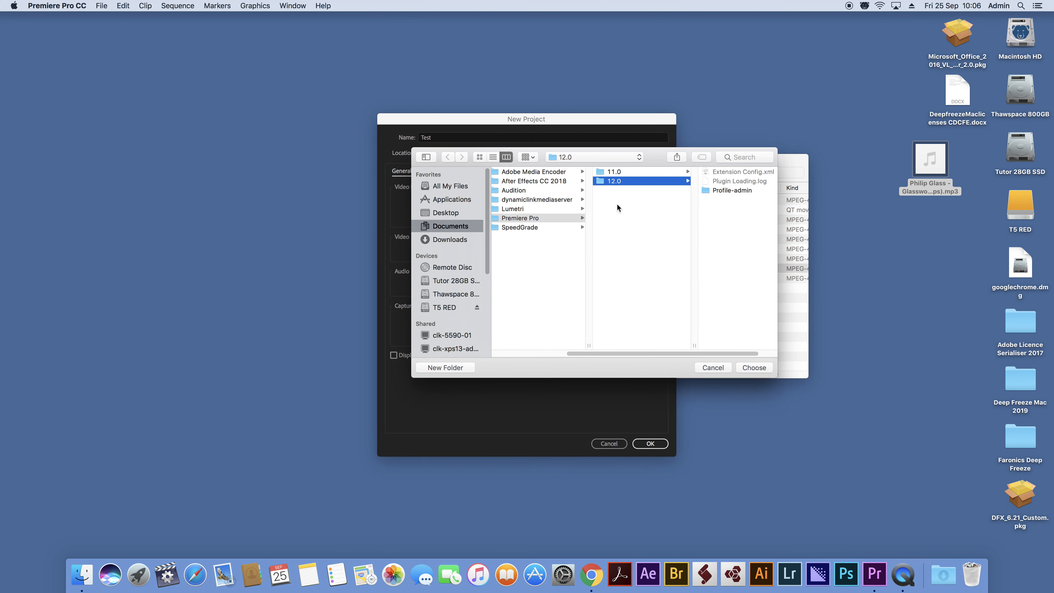
left_click(445, 308)
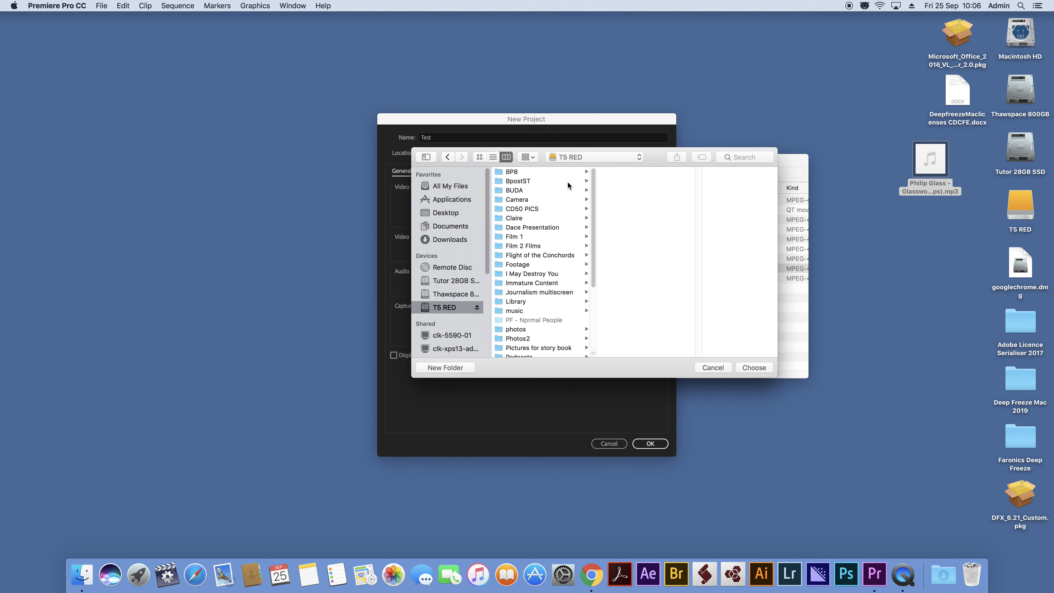
left_click(534, 265)
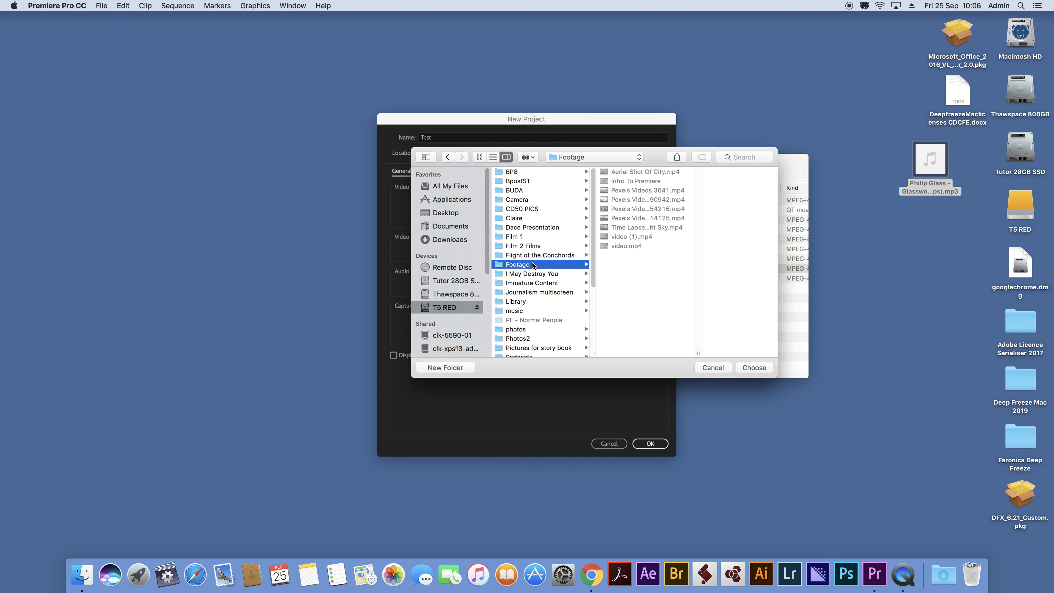
left_click(754, 368)
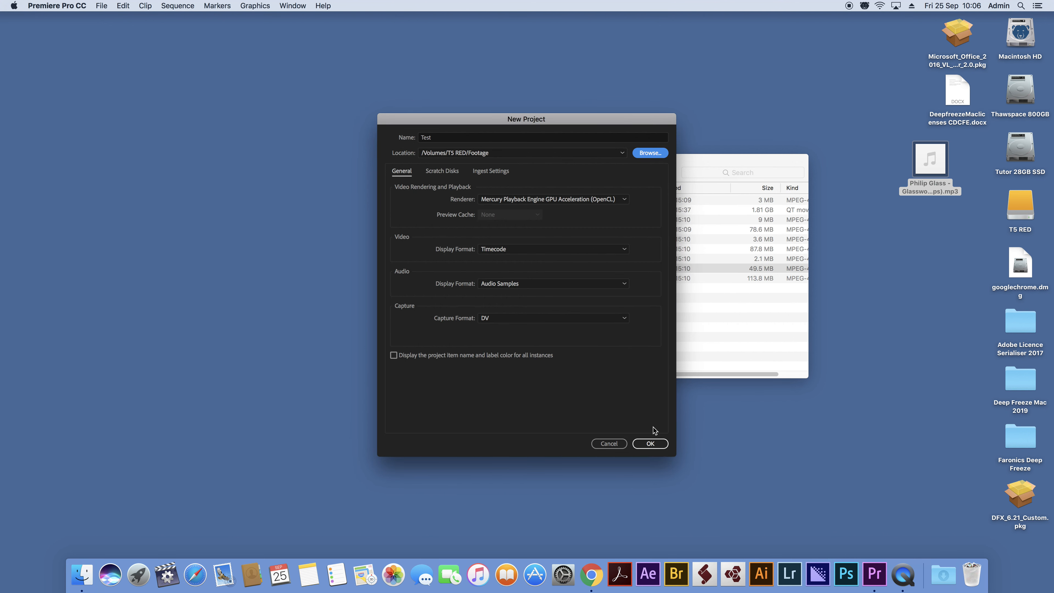
left_click(647, 443)
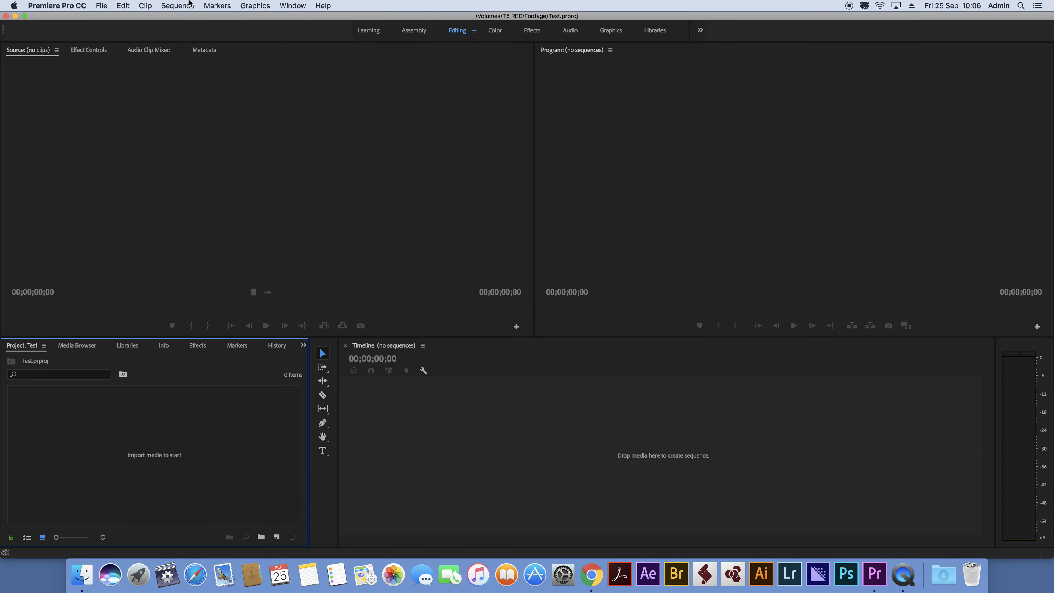
Step: Hide Premiere Pro and examine the Philip Glass music file on the desktop
left_click(77, 8)
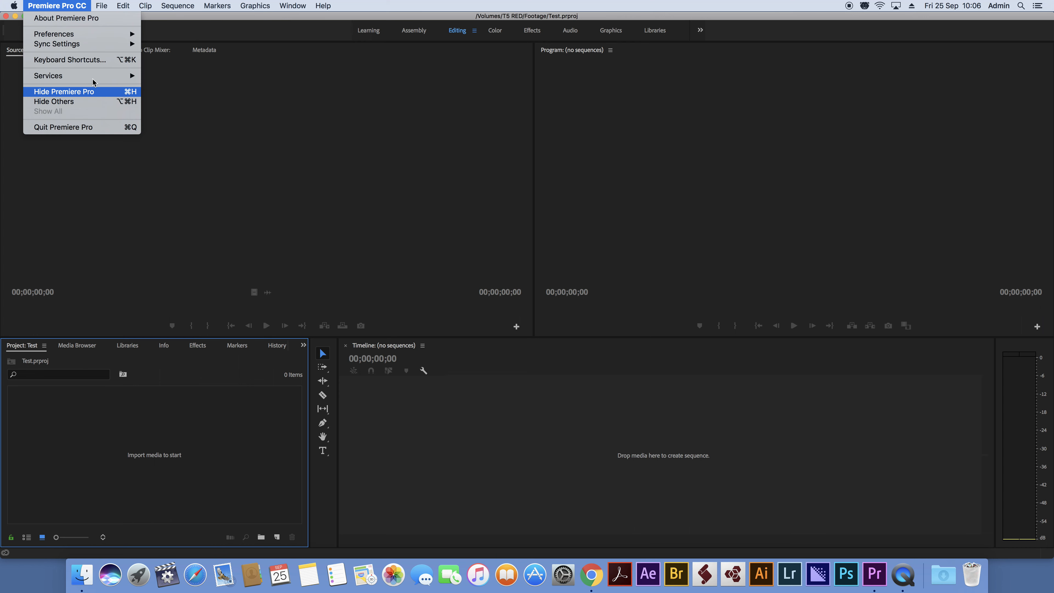
left_click(103, 92)
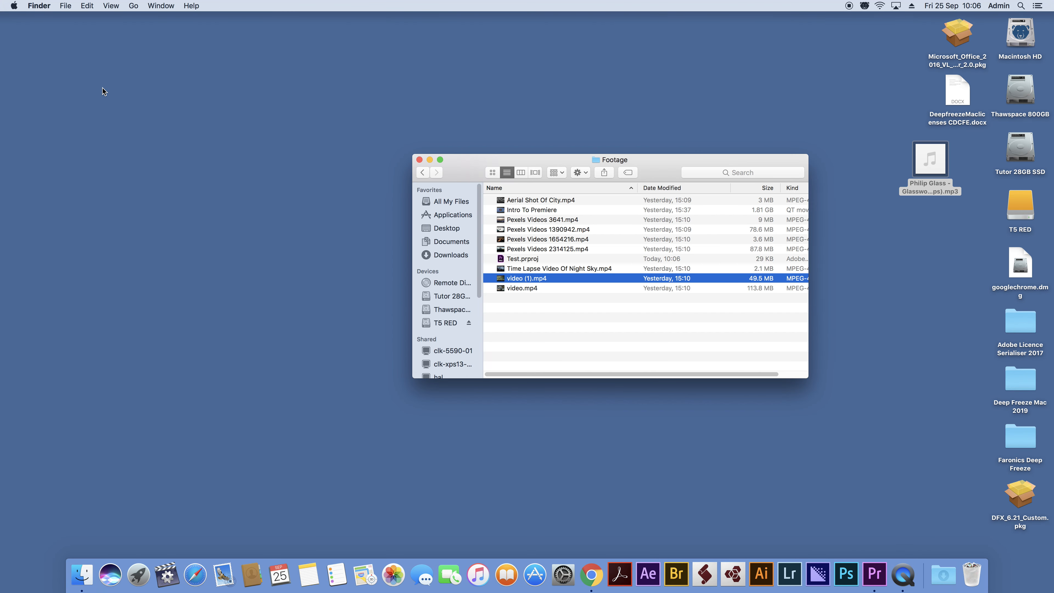
mouse_move(925, 168)
left_click(920, 193)
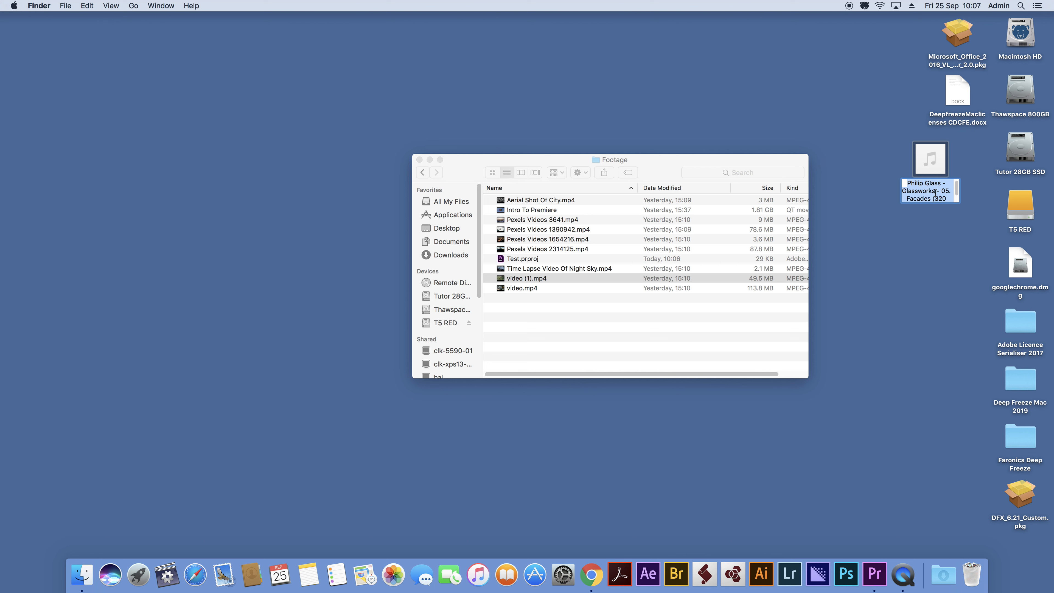
left_click(886, 132)
mouse_move(928, 157)
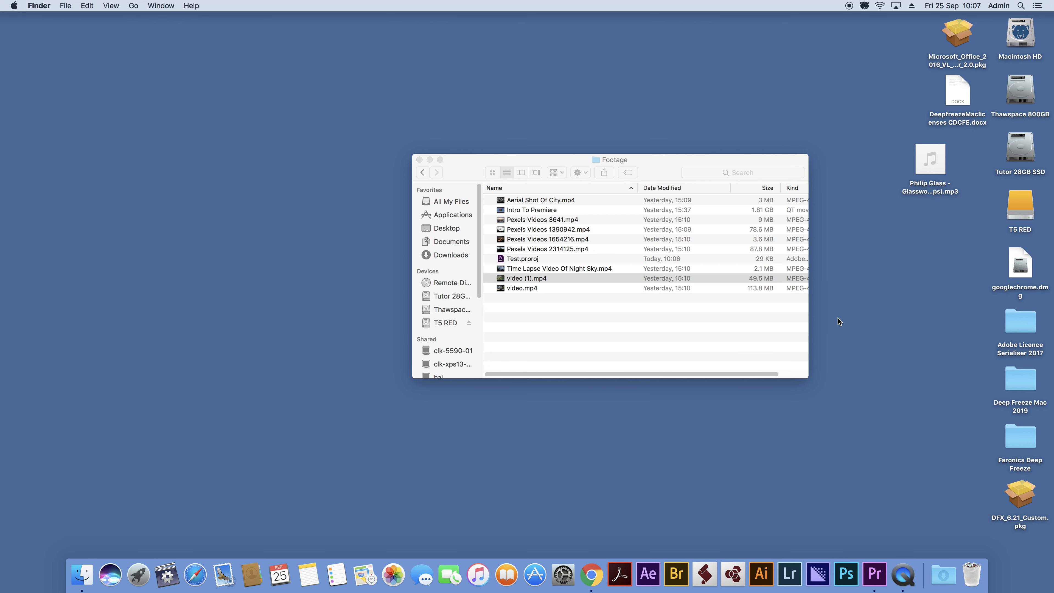
Step: Return to Premiere Pro and set Auto Save to save the project every 5 minutes
left_click(873, 575)
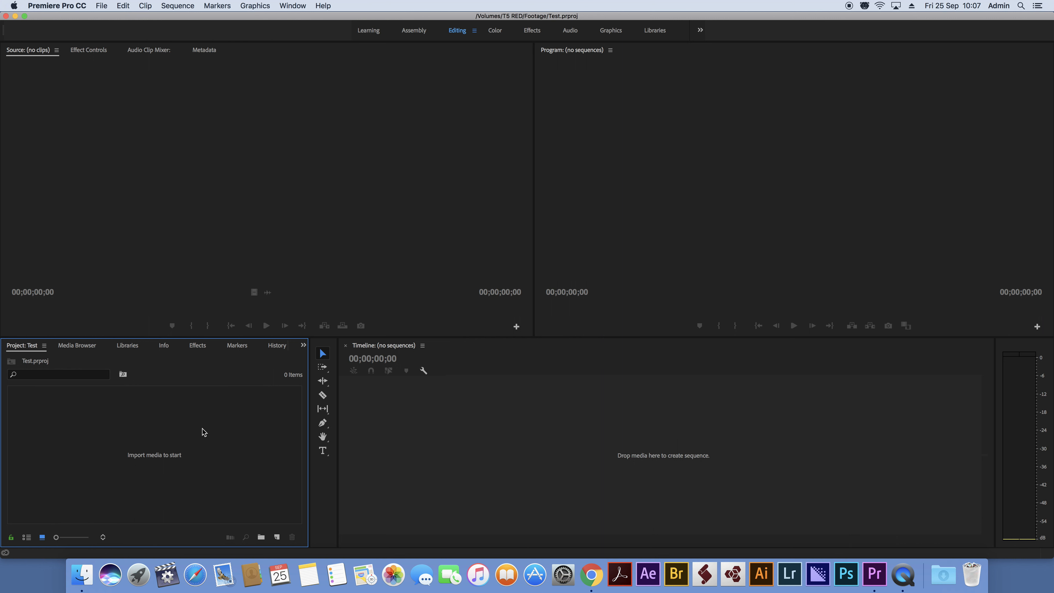
left_click(101, 5)
mouse_move(56, 6)
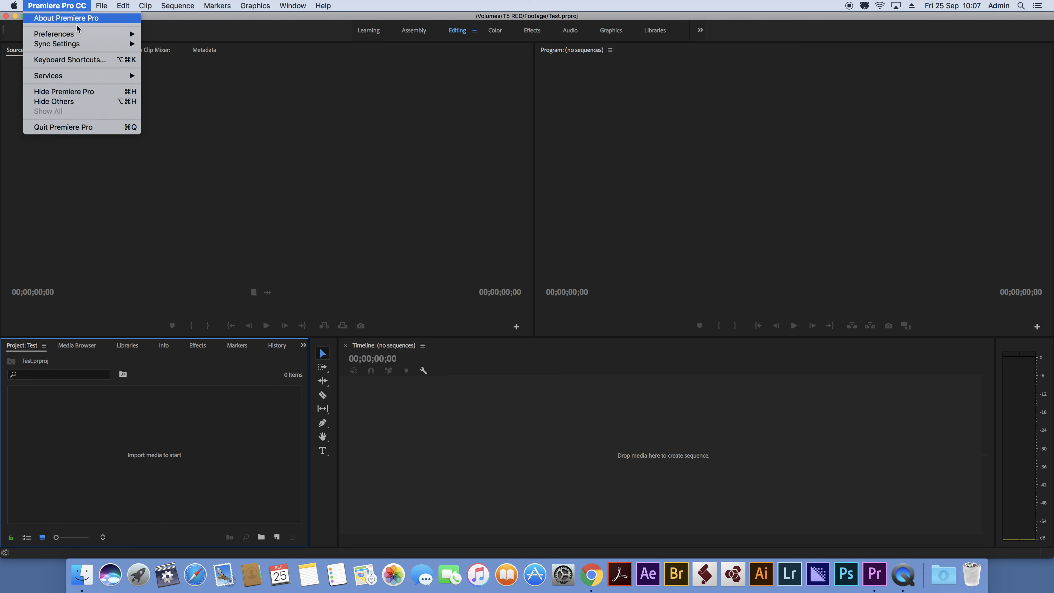
mouse_move(80, 35)
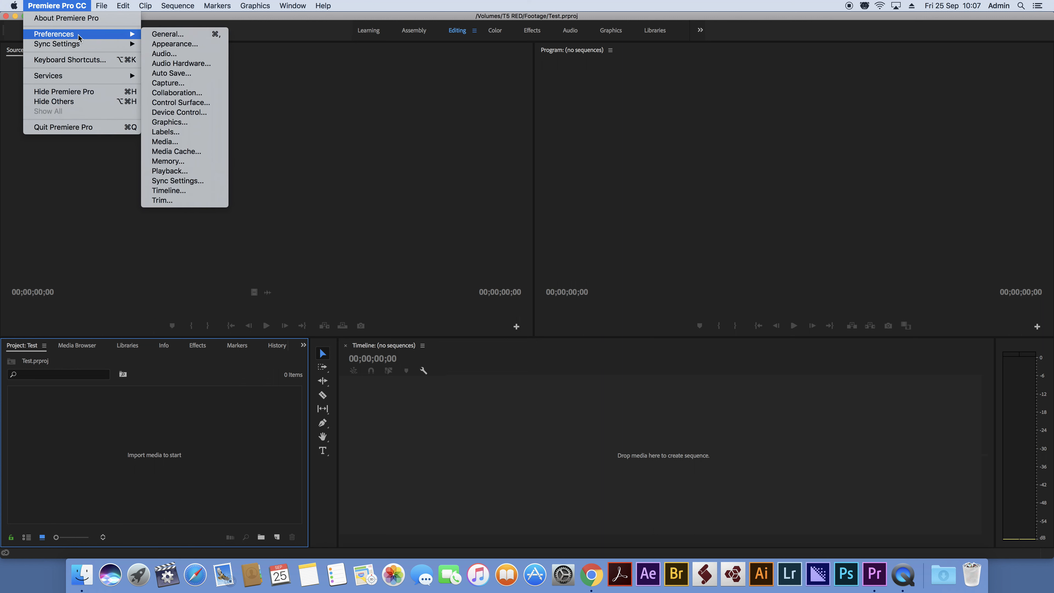
left_click(189, 78)
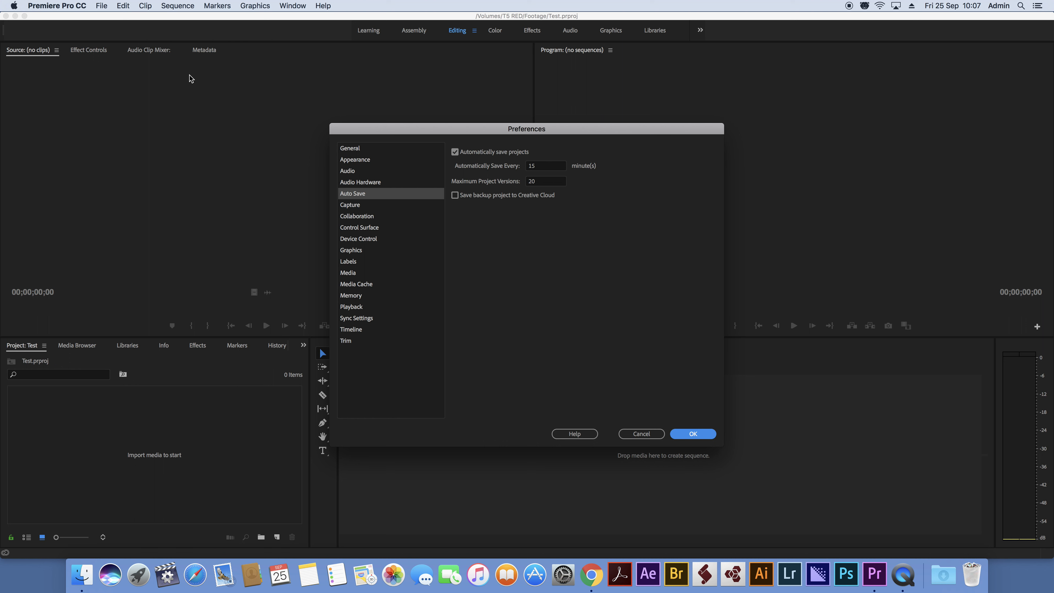
left_click(552, 168)
type("5")
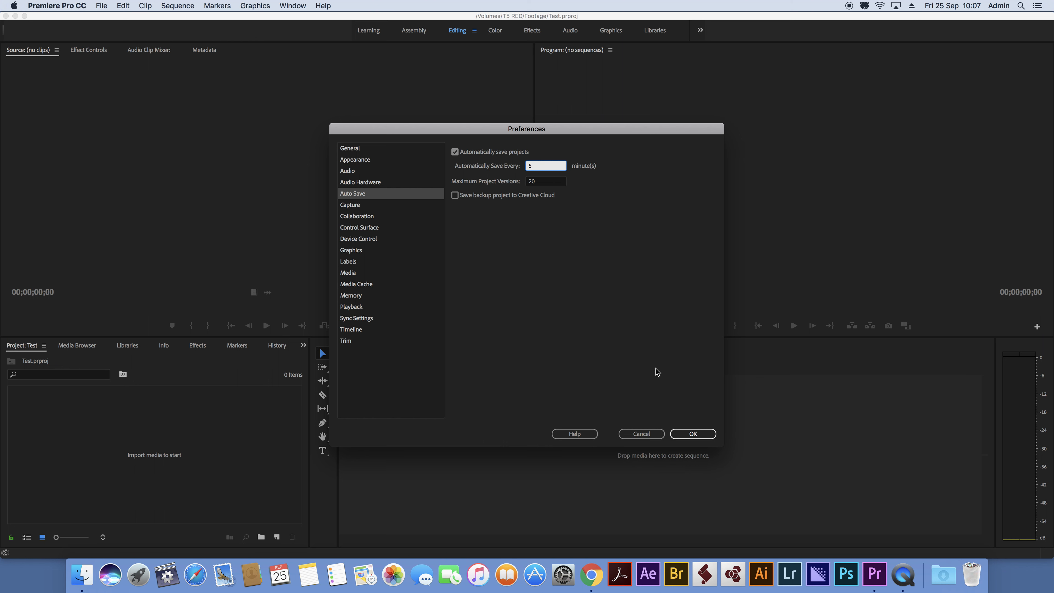
left_click(694, 434)
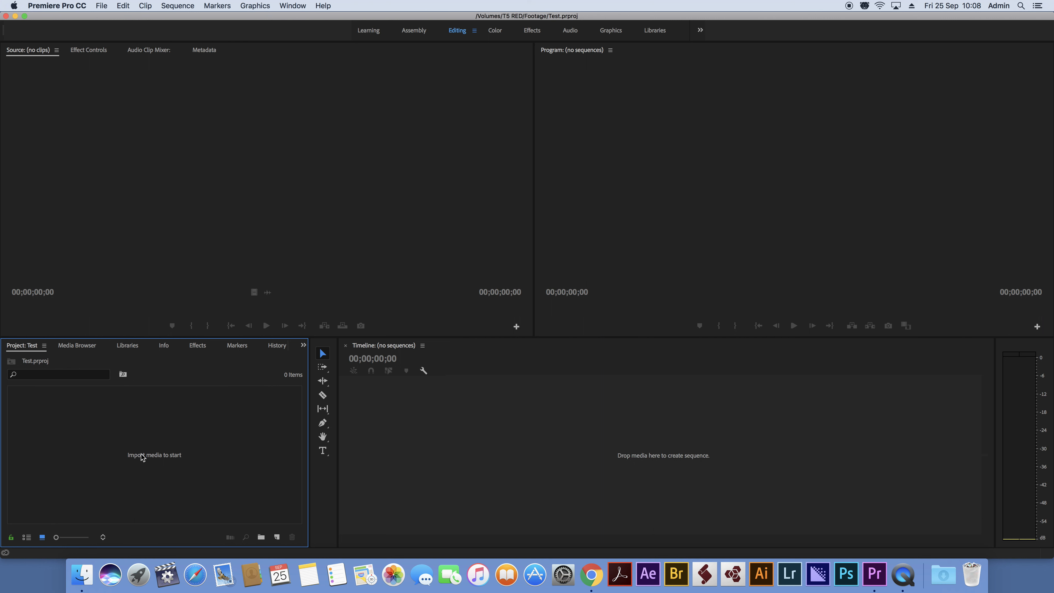
Step: Import all the video clips from the Footage folder, leaving out the Test.prproj project file
double_click(138, 439)
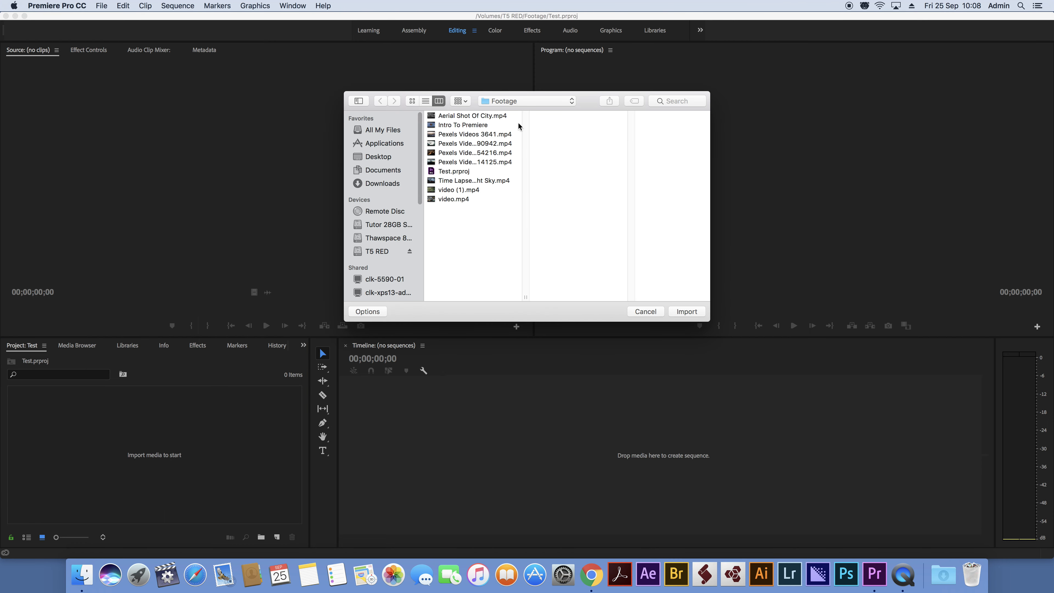
left_click(475, 117)
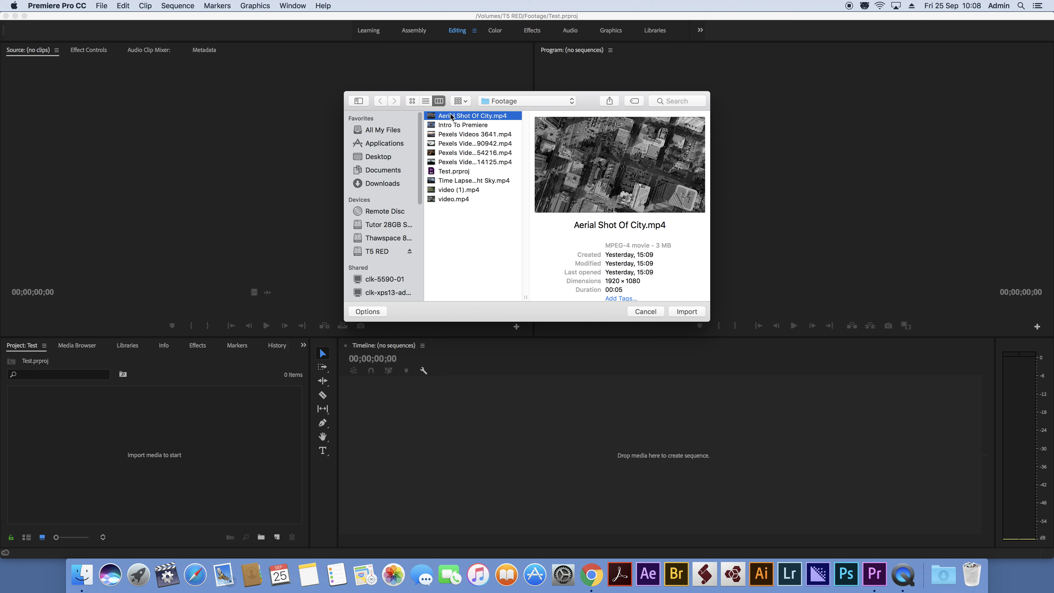
left_click(478, 127, "shift")
left_click(477, 133, "super")
left_click(479, 143, "super")
left_click(482, 152, "super")
left_click(483, 162, "super")
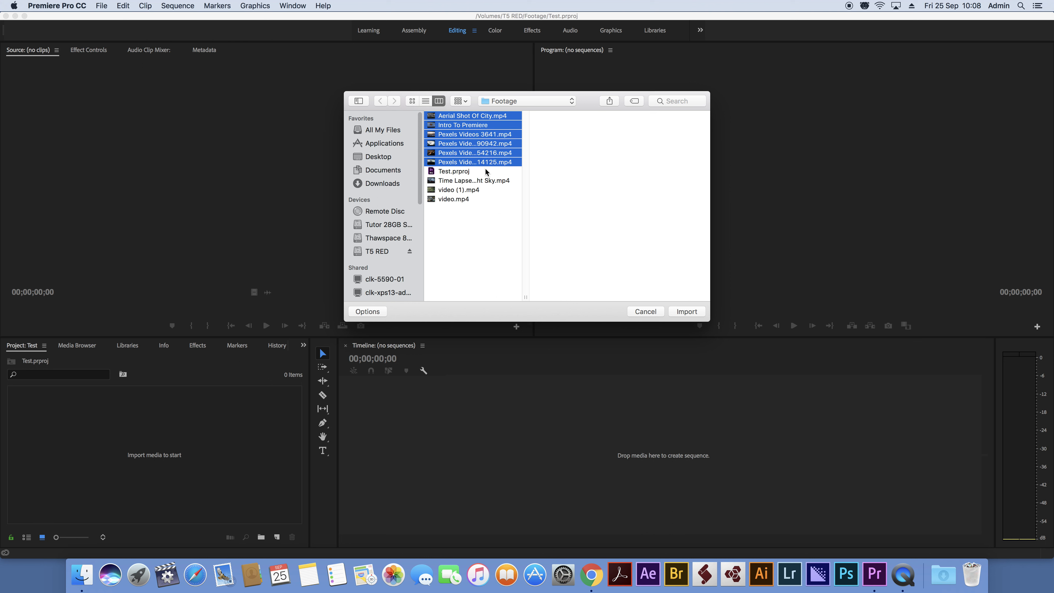
left_click(473, 181, "shift")
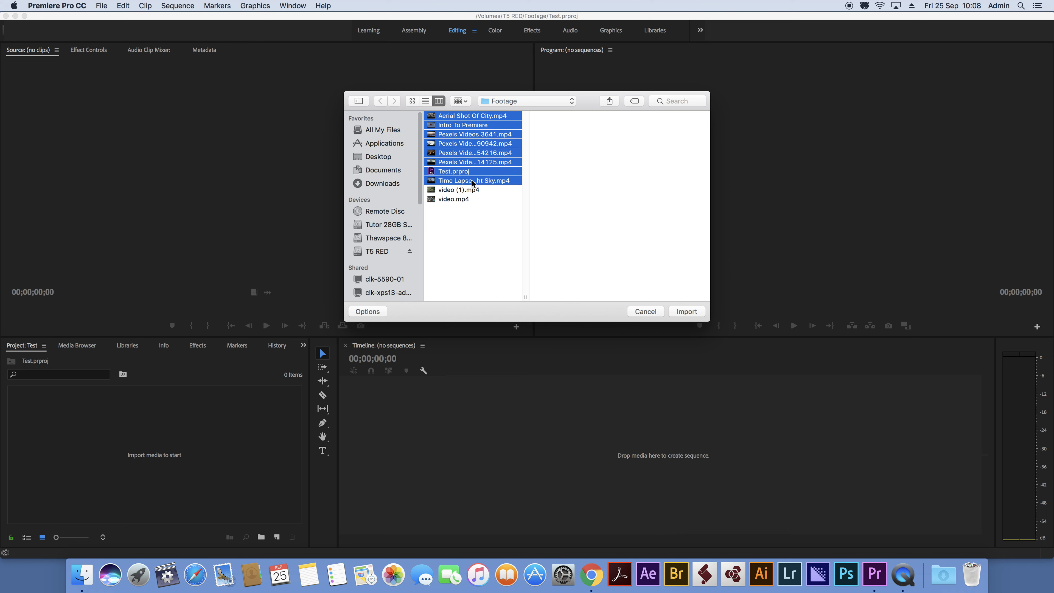
left_click(475, 113)
left_click(497, 234)
left_click(481, 117)
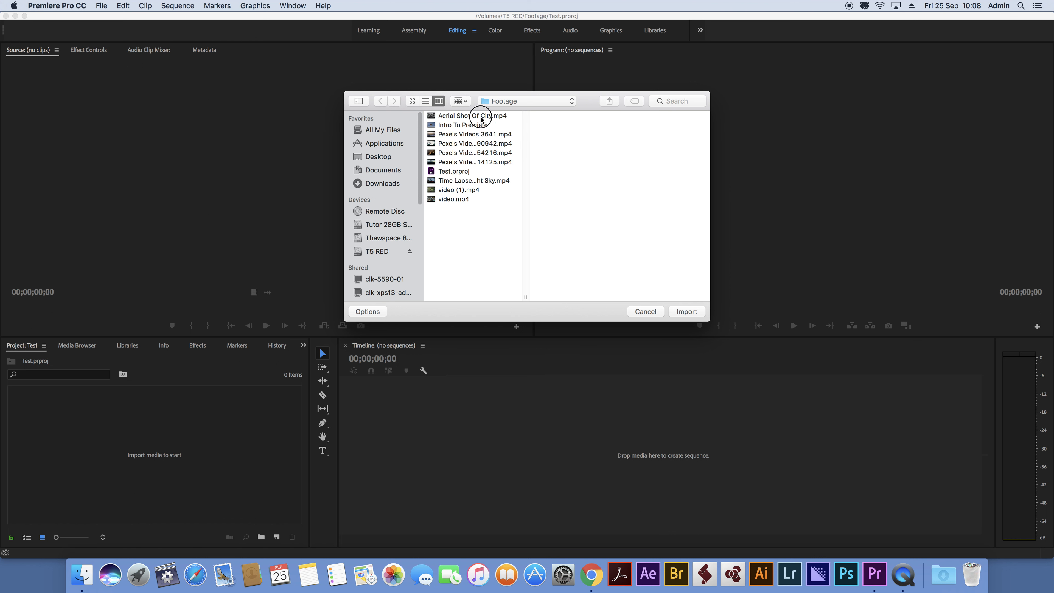
left_click(473, 162, "shift")
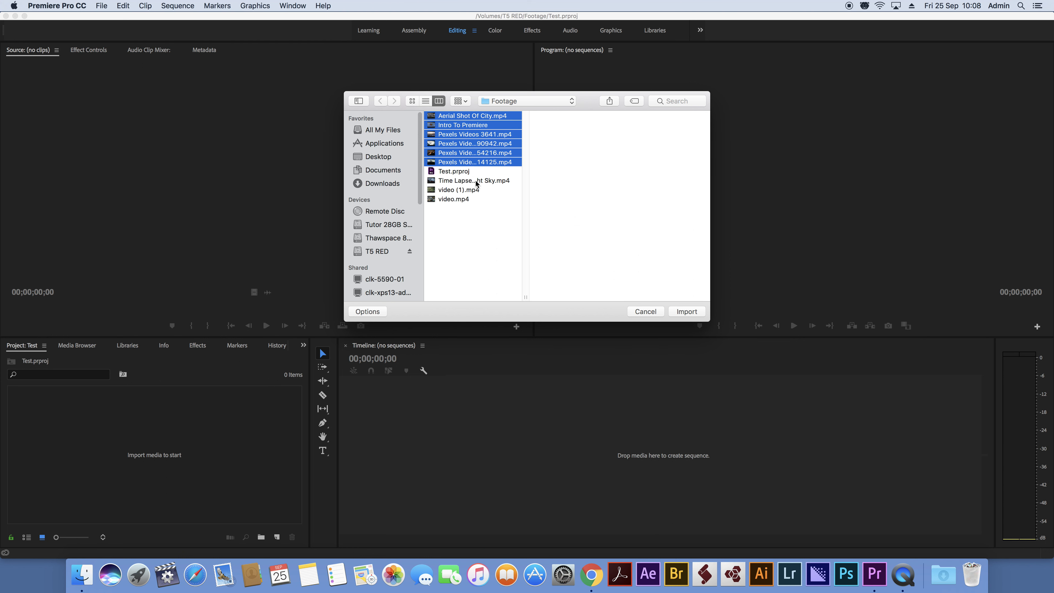
left_click(473, 181, "super")
left_click(473, 190, "super")
left_click(467, 200, "super")
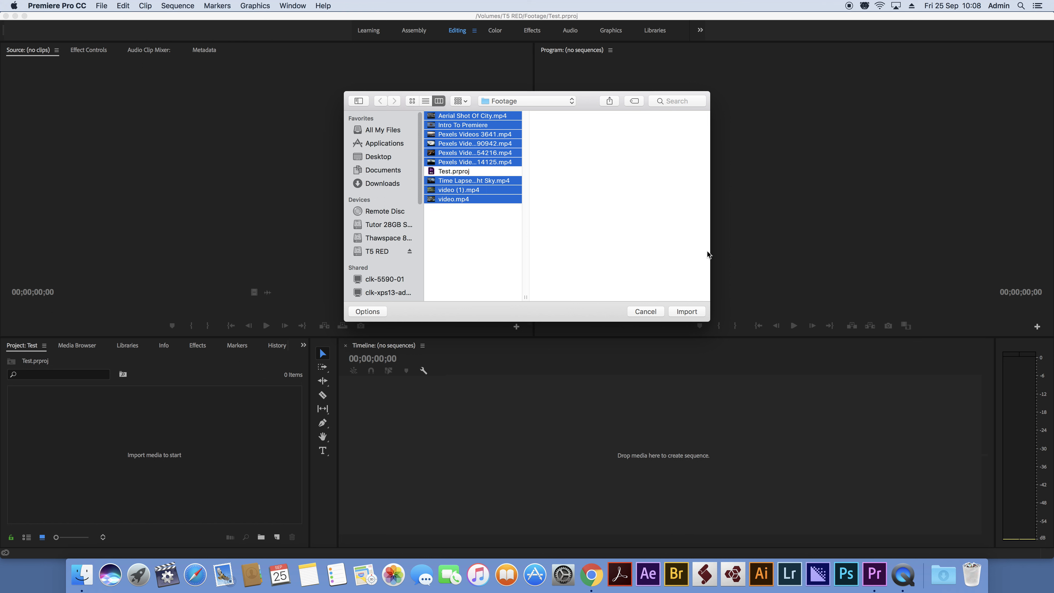
left_click(683, 312)
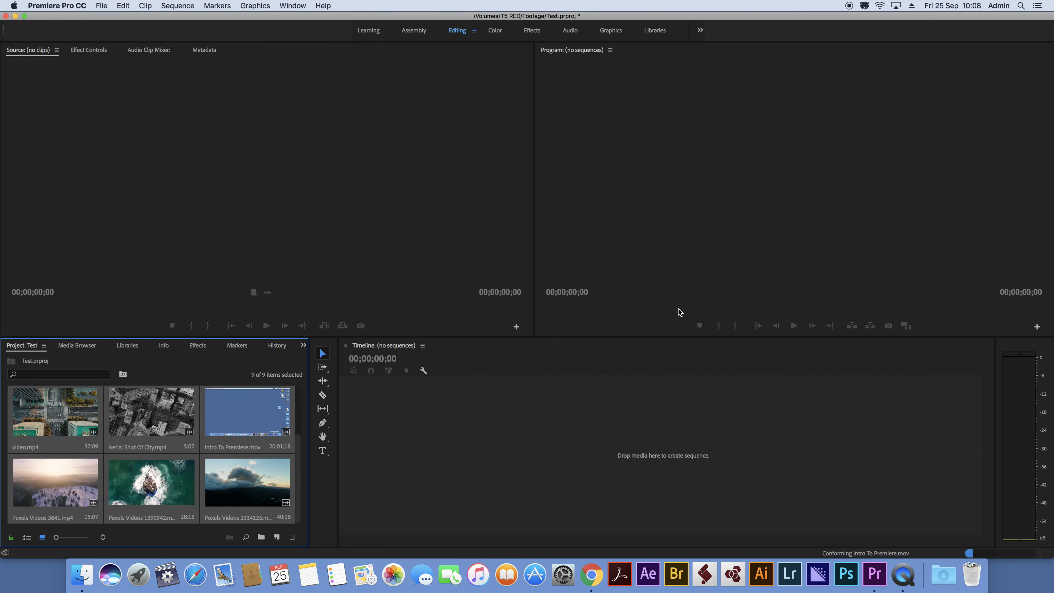
Step: Browse the imported clips in the Project panel
scroll(274, 478, "up", 2)
scroll(273, 477, "down", 2)
scroll(273, 473, "up", 2)
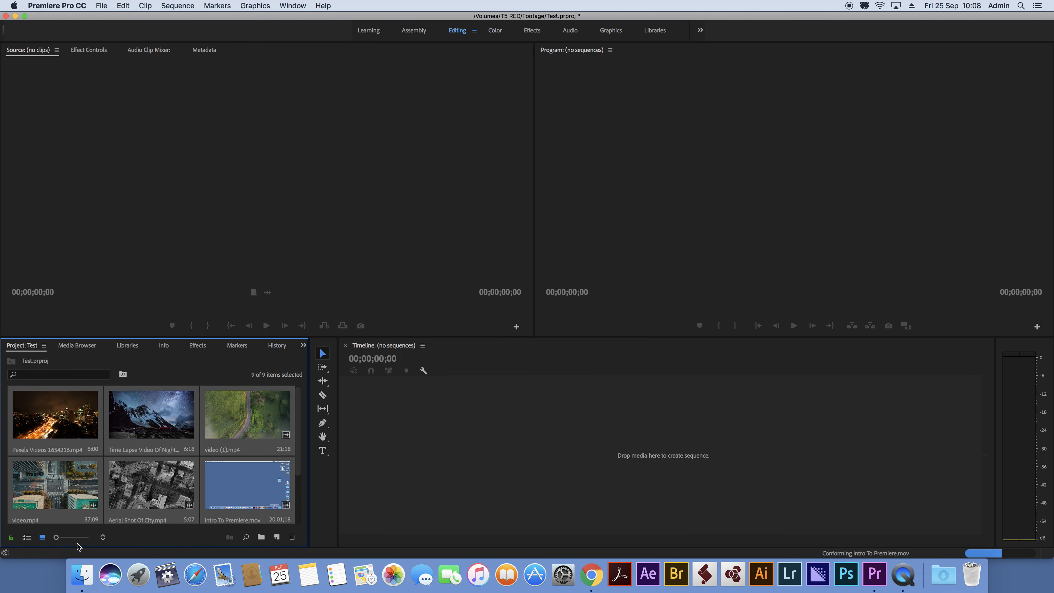
left_click(56, 538)
left_click_drag(62, 538, 19, 537)
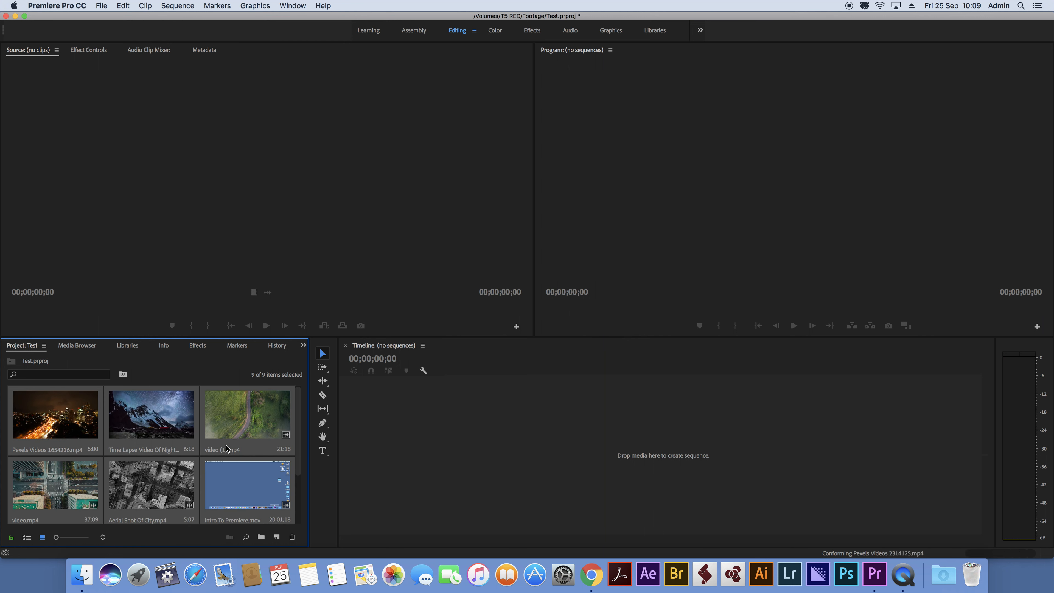
scroll(226, 445, "down", 3)
left_click(101, 6)
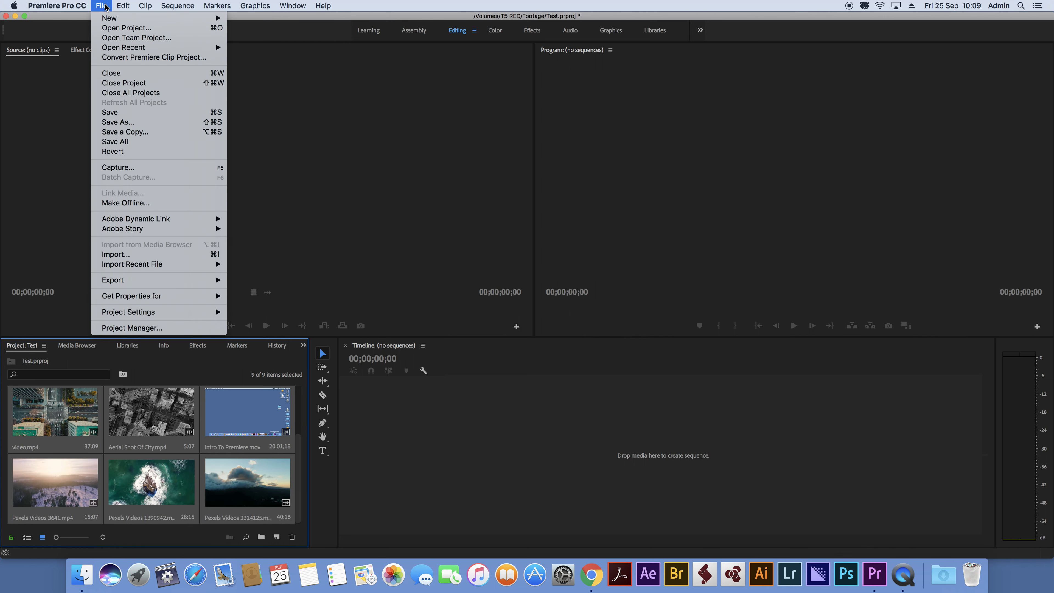
left_click(178, 255)
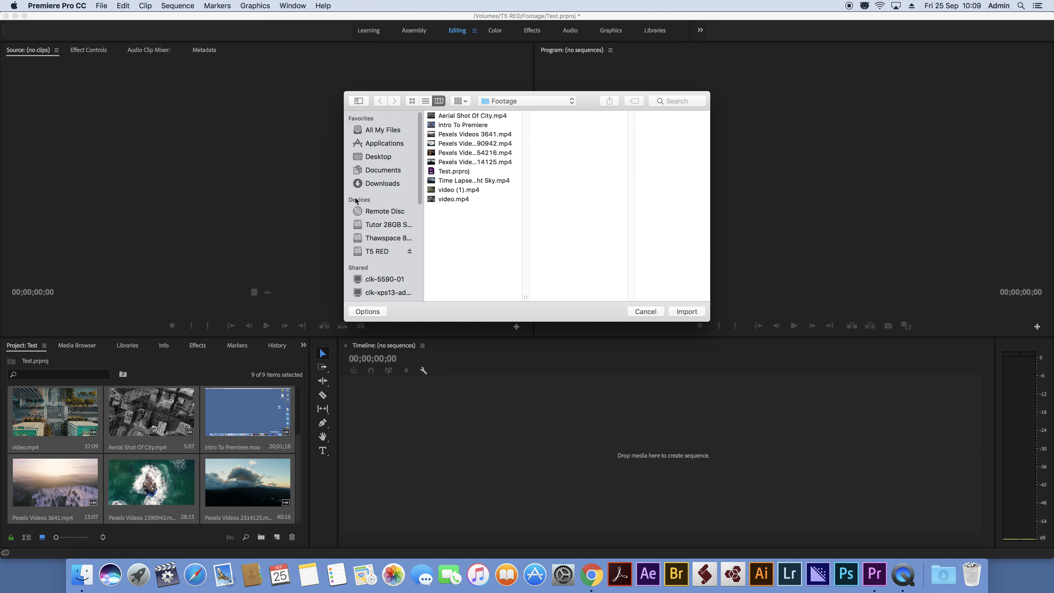
left_click(392, 157)
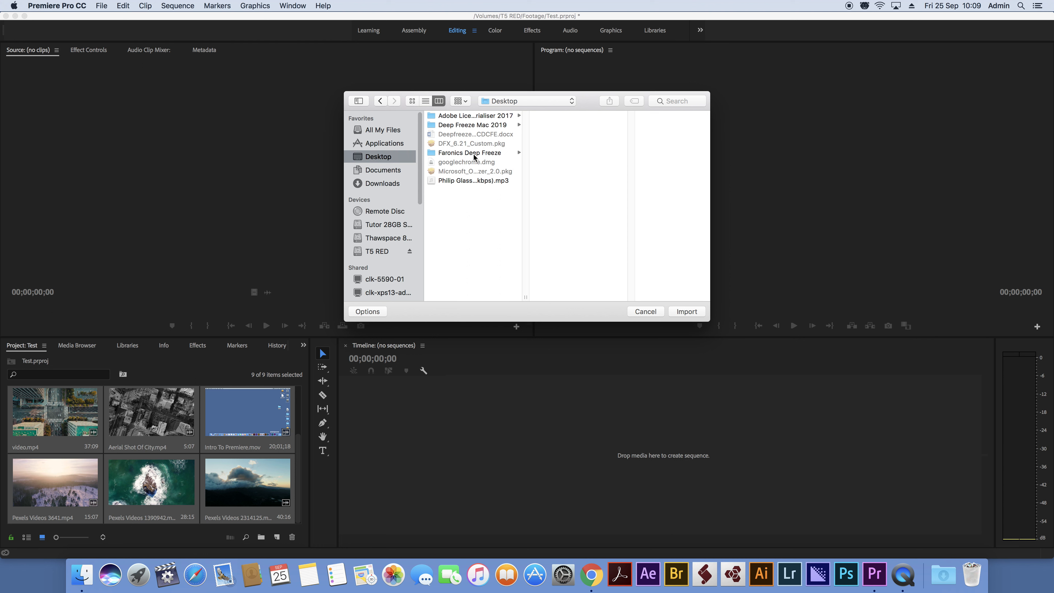
left_click(645, 311)
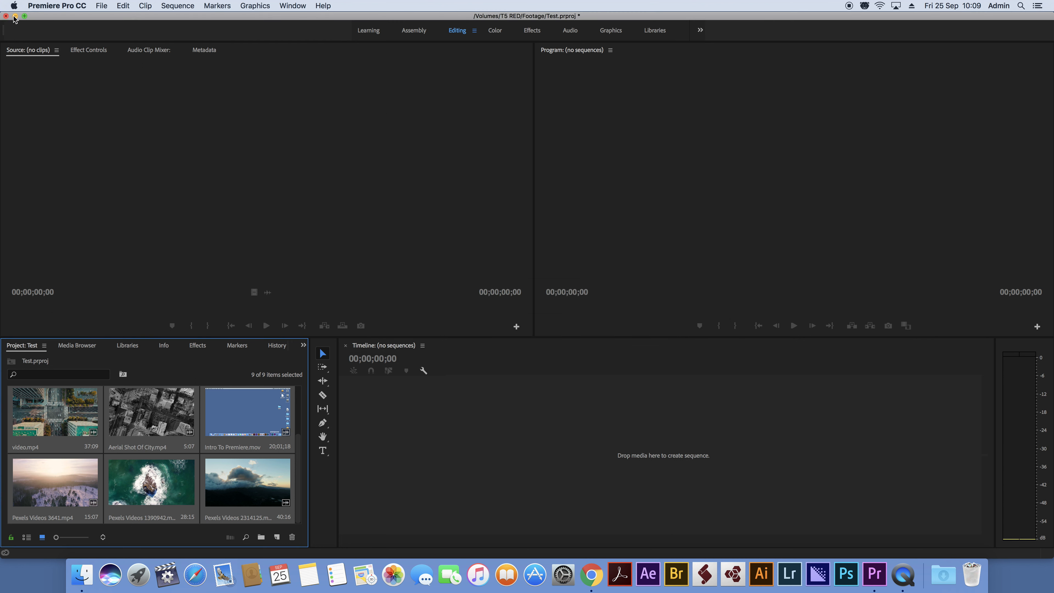
Step: Hide Premiere Pro and copy the Philip Glass MP3 from the desktop into the Footage folder
left_click(46, 6)
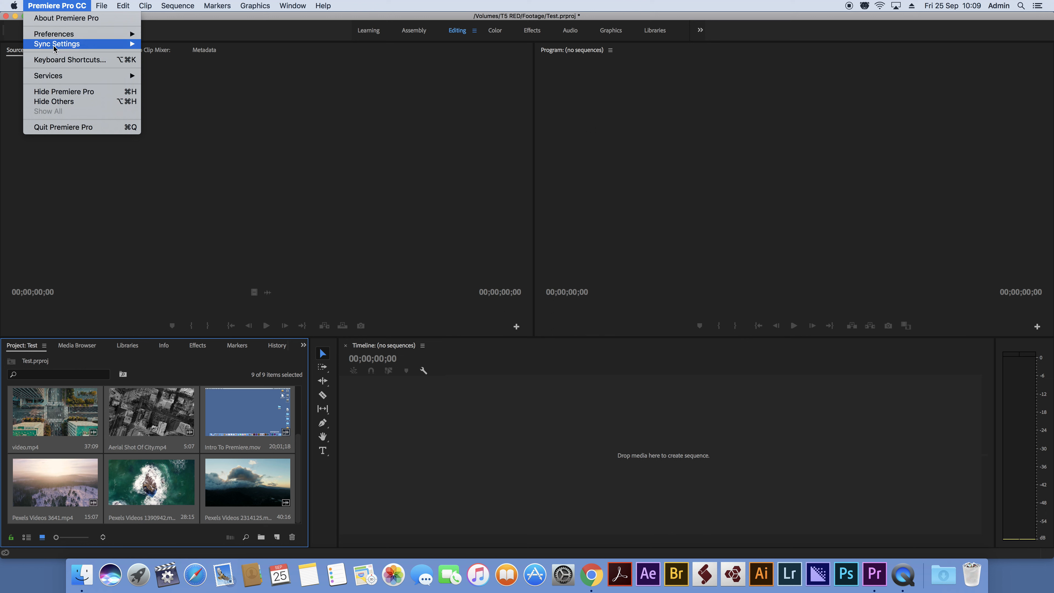
left_click(63, 91)
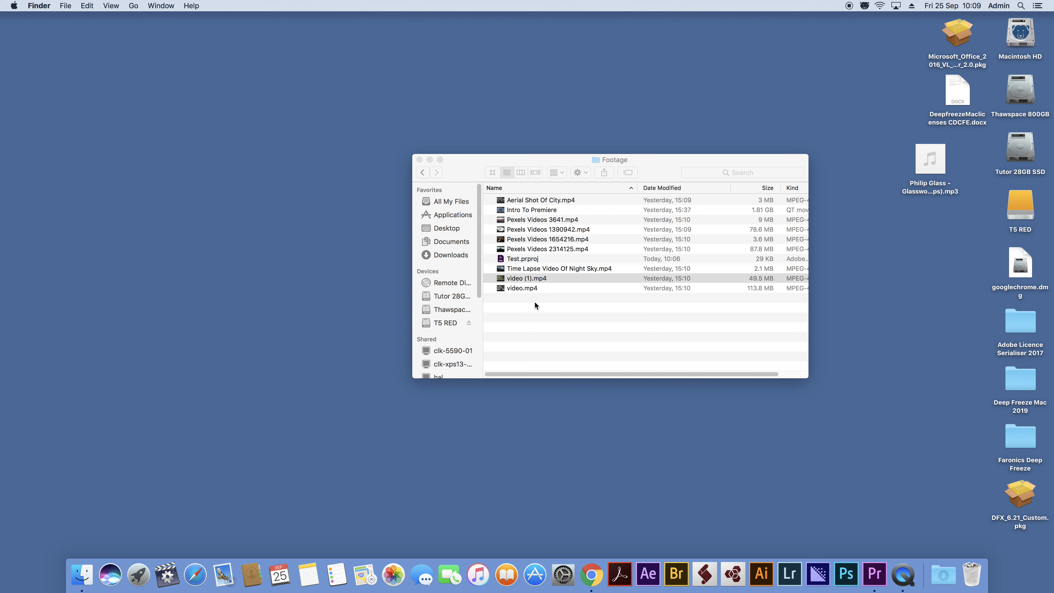
mouse_move(943, 168)
left_click_drag(938, 170, 544, 337)
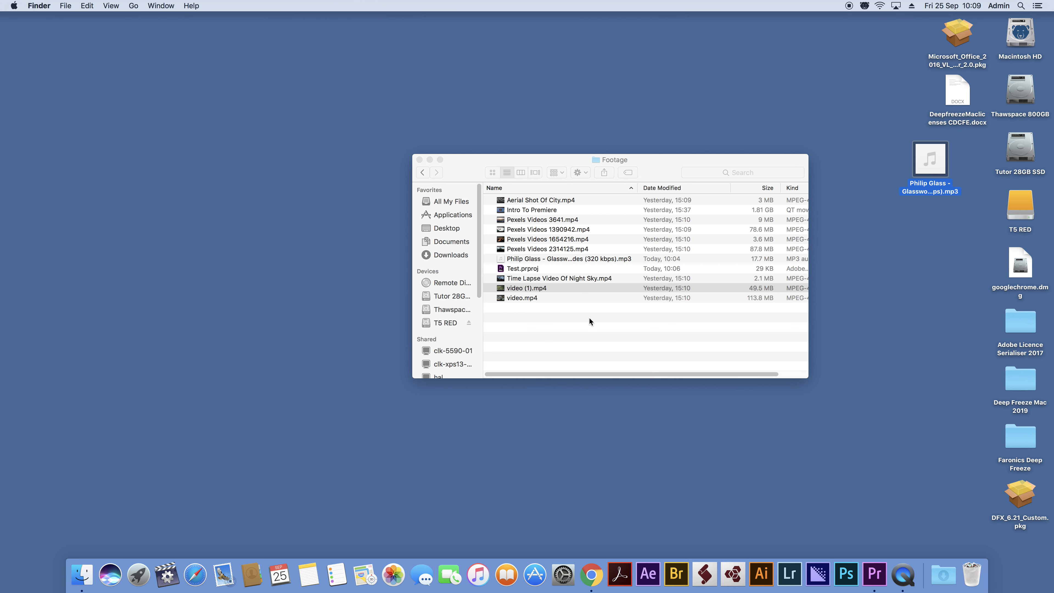
Step: Close the Footage folder window and switch back to Premiere Pro
left_click(880, 575)
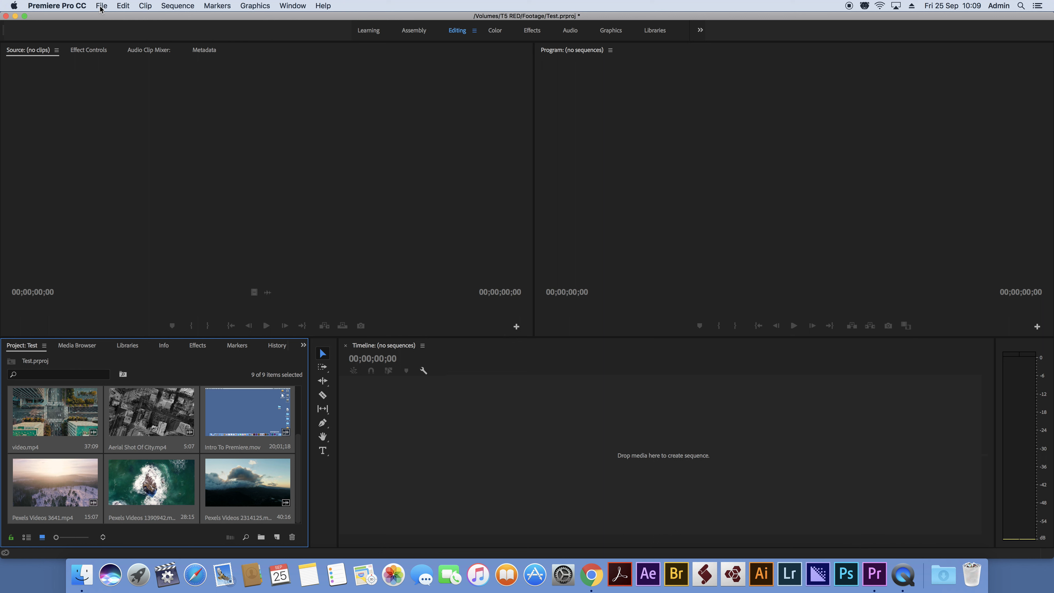
left_click(57, 5)
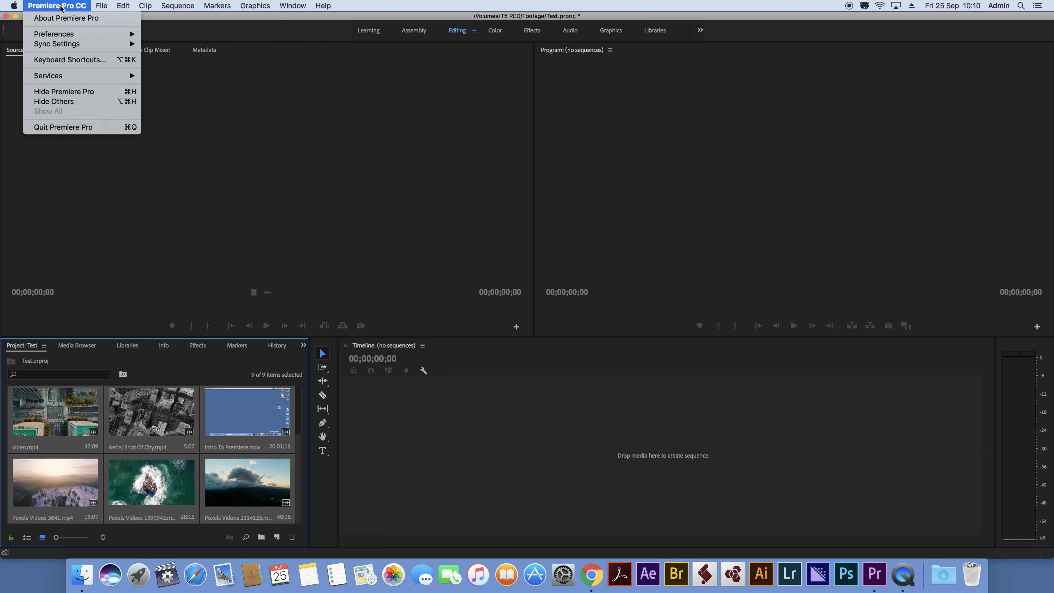
left_click(62, 91)
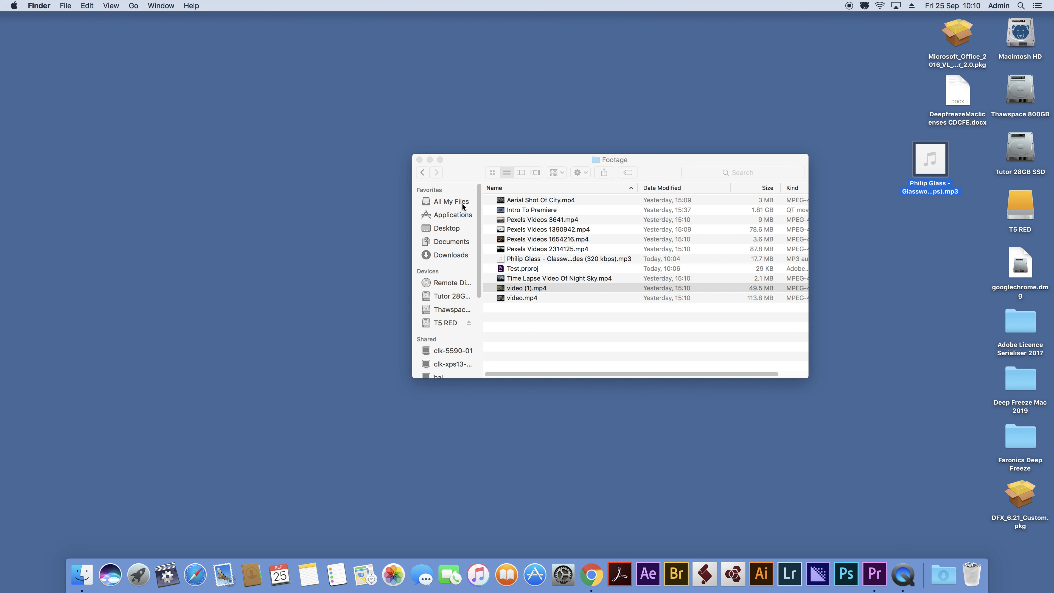
left_click(420, 160)
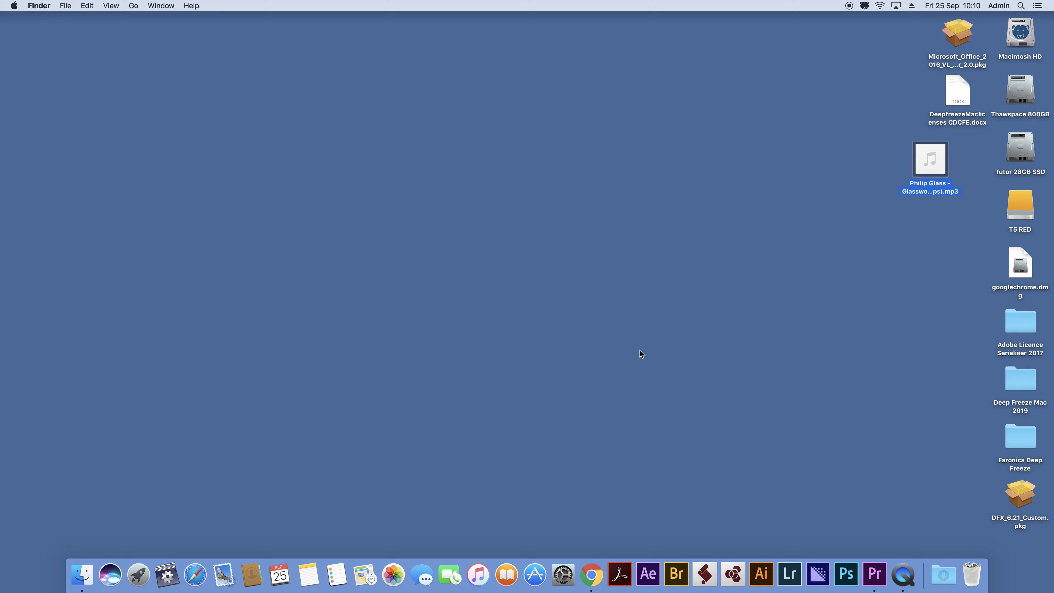
left_click(874, 574)
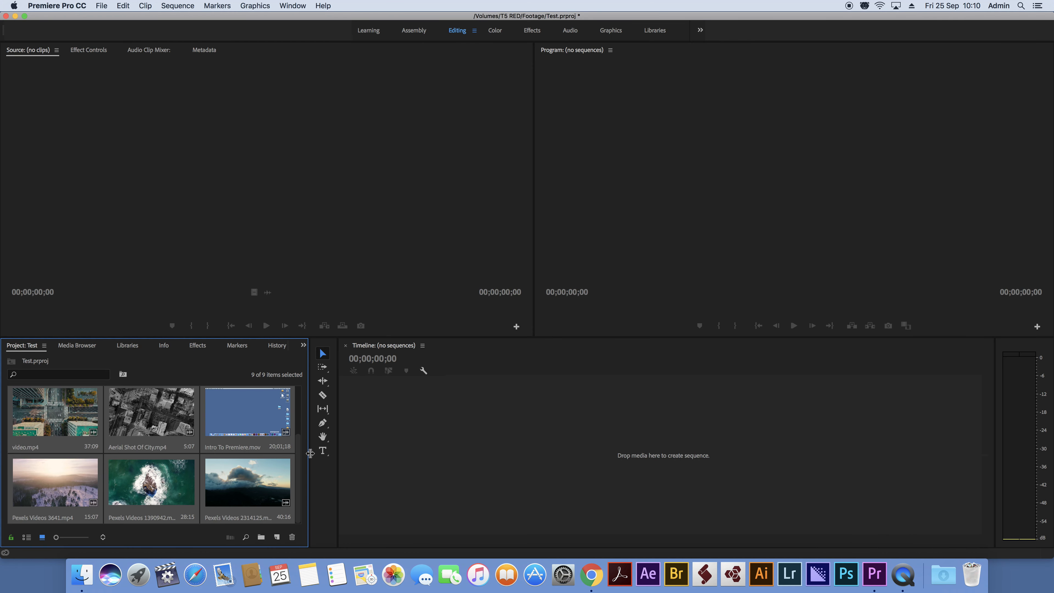
Step: Import the Philip Glass MP3 from the Footage folder into the project
left_click_drag(299, 457, 305, 523)
left_click_drag(303, 454, 301, 388)
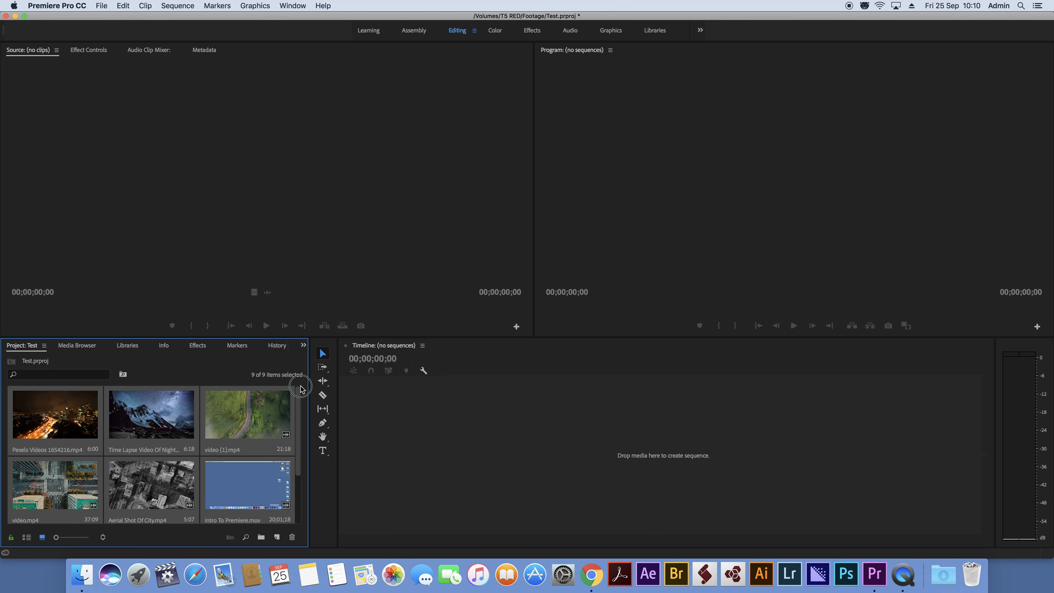
left_click(100, 7)
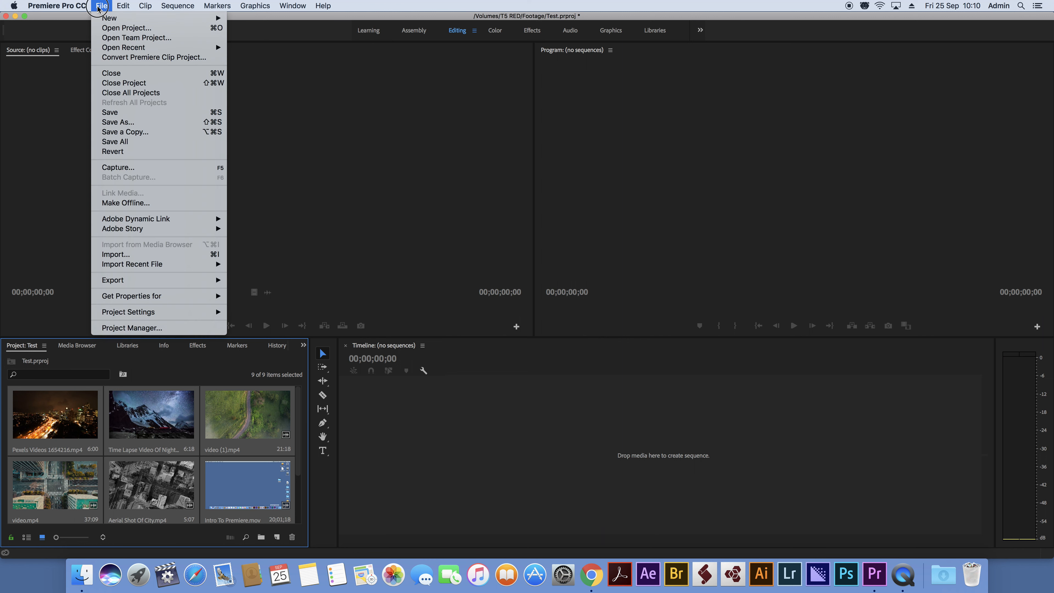
left_click(186, 254)
left_click(565, 174)
left_click(687, 311)
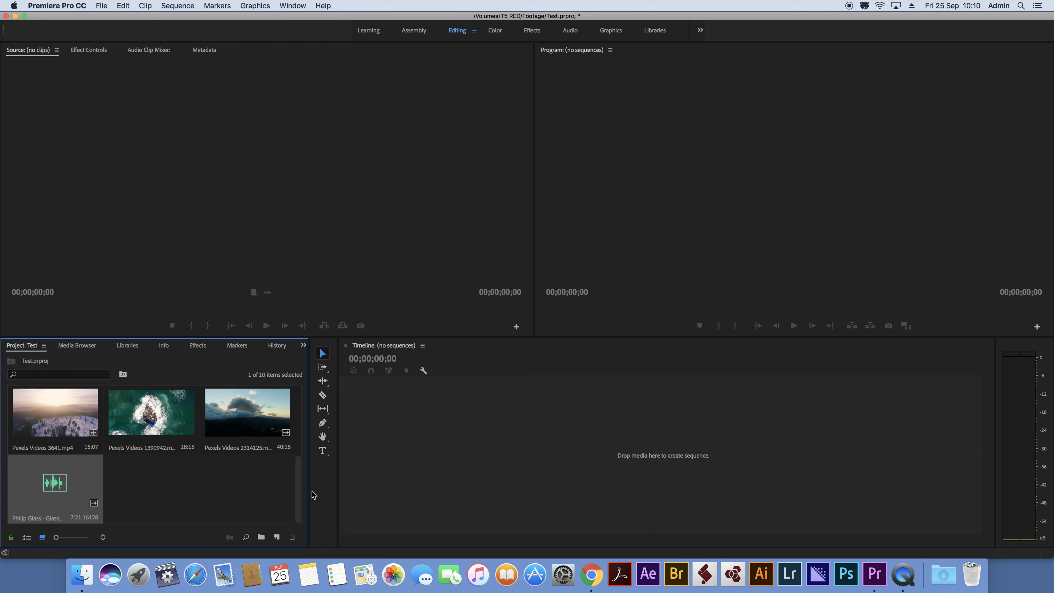
Step: Delete the Intro To Premiere.mov clip from the project
left_click_drag(301, 490, 298, 447)
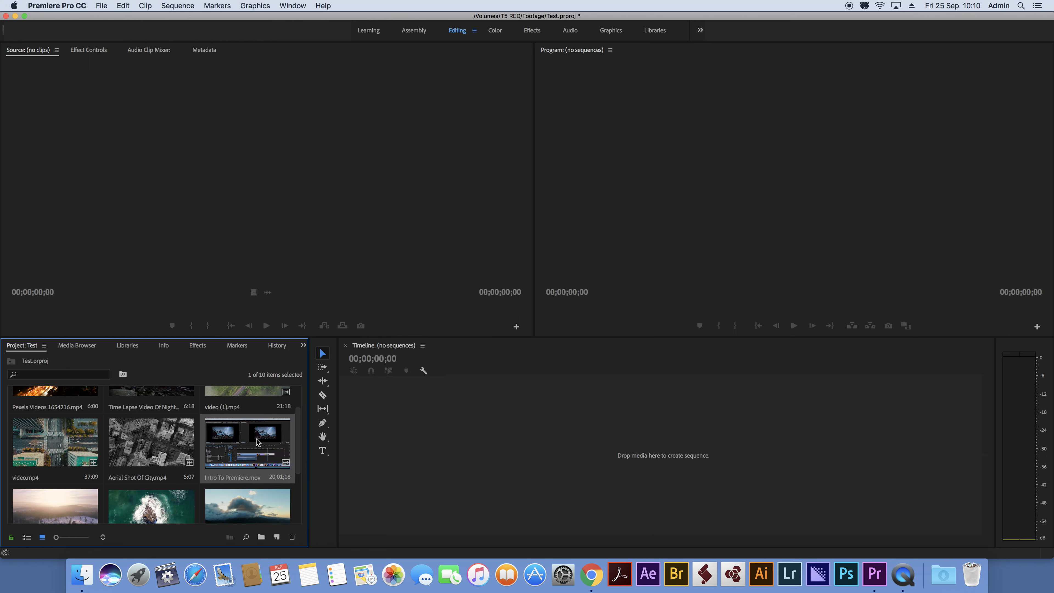
key("Delete")
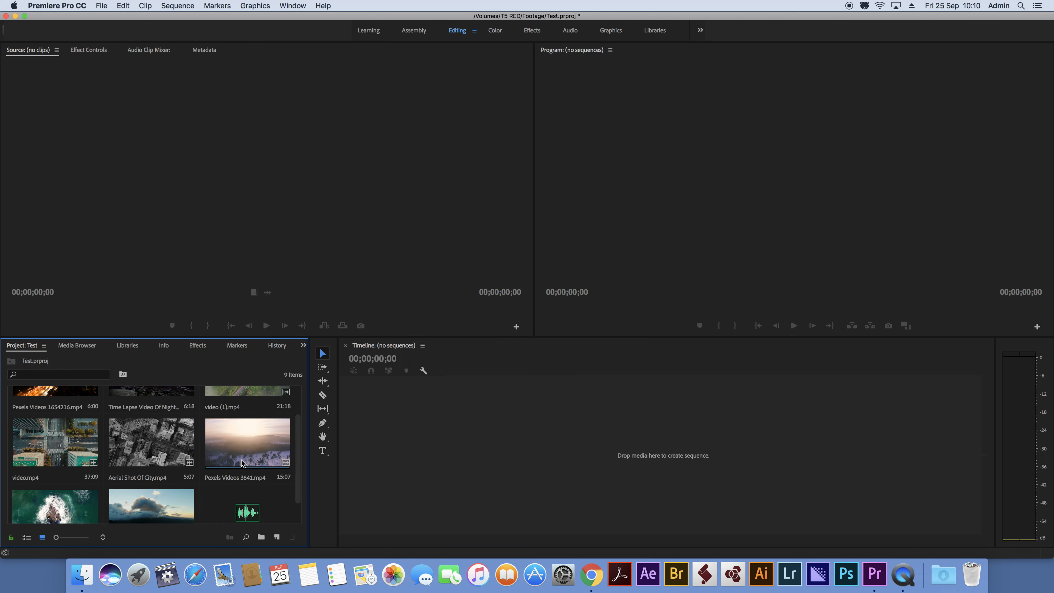
Step: Create a sequence from Pexels Videos 3641.mp4 and preview its playback
left_click_drag(298, 423, 297, 396)
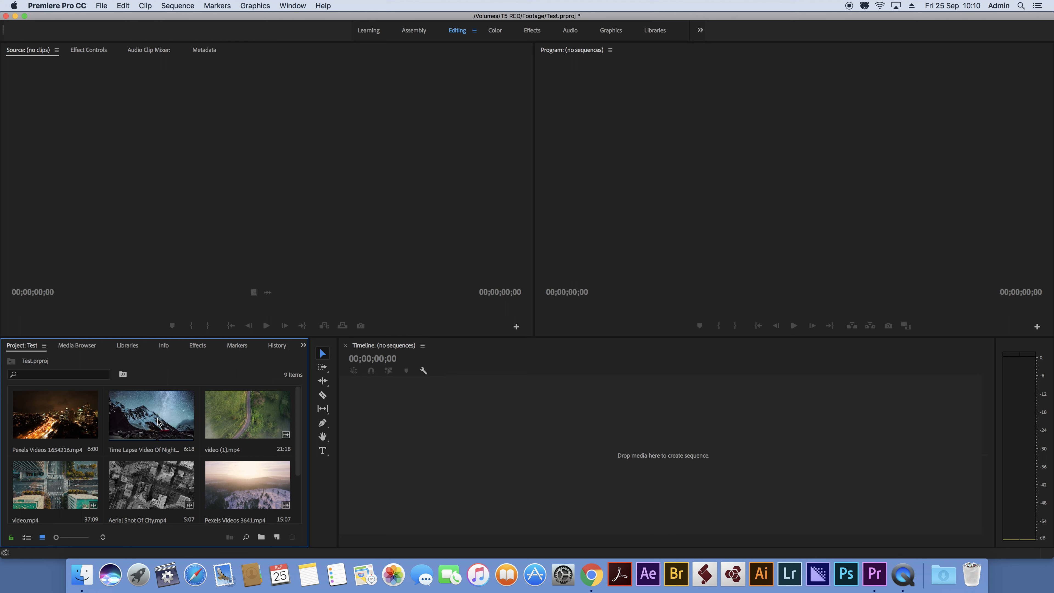
left_click(172, 419)
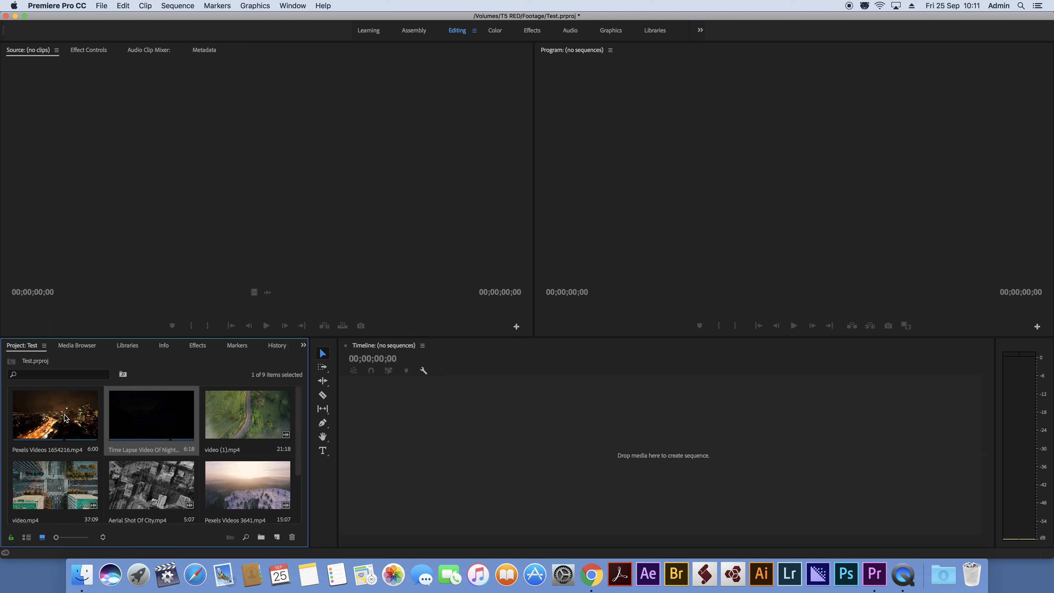
left_click(69, 434)
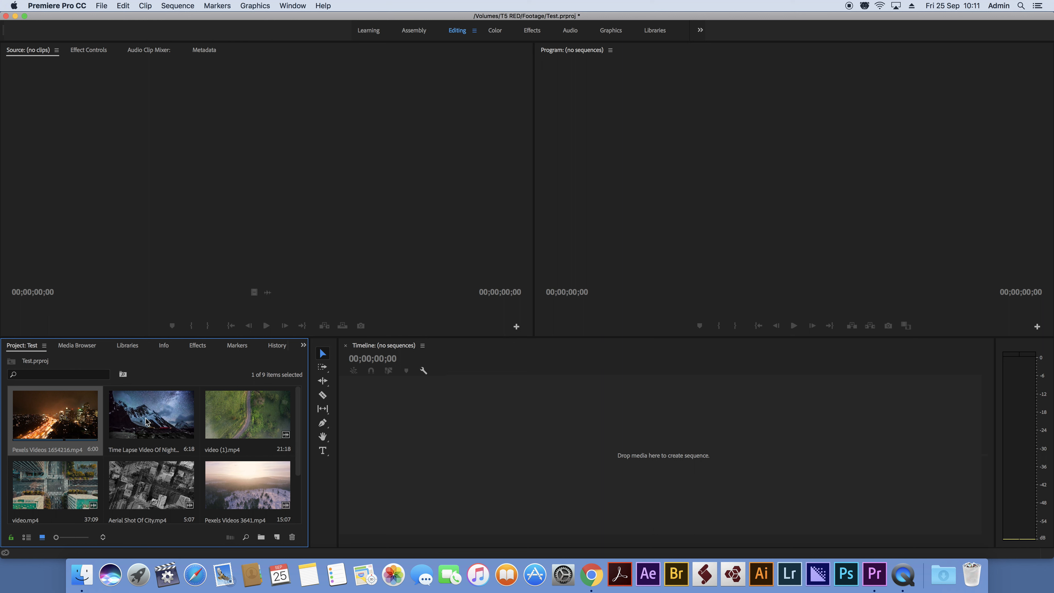
scroll(237, 471, "down", 2)
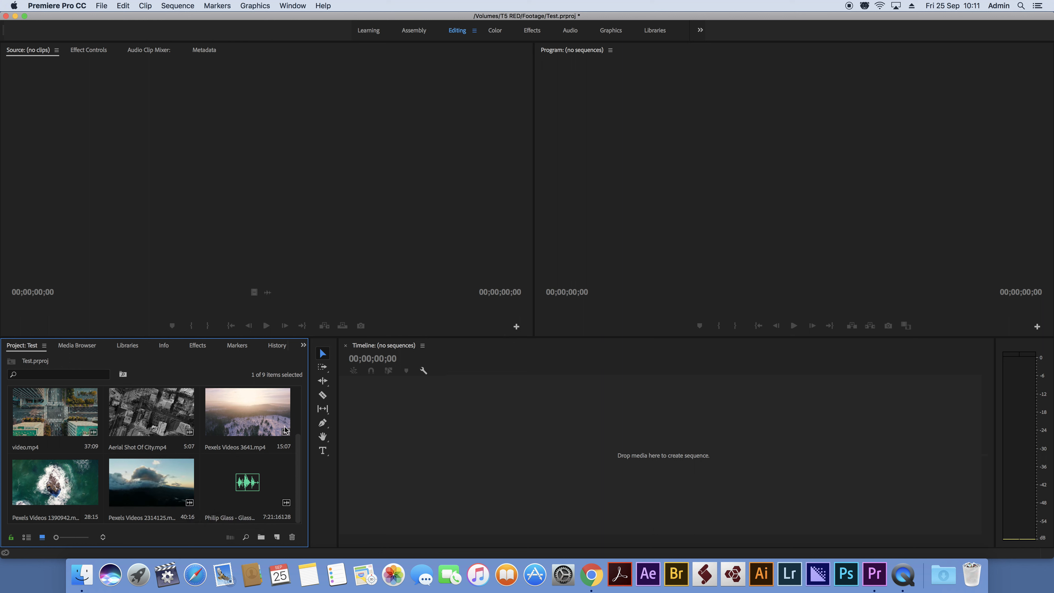
left_click_drag(250, 411, 437, 439)
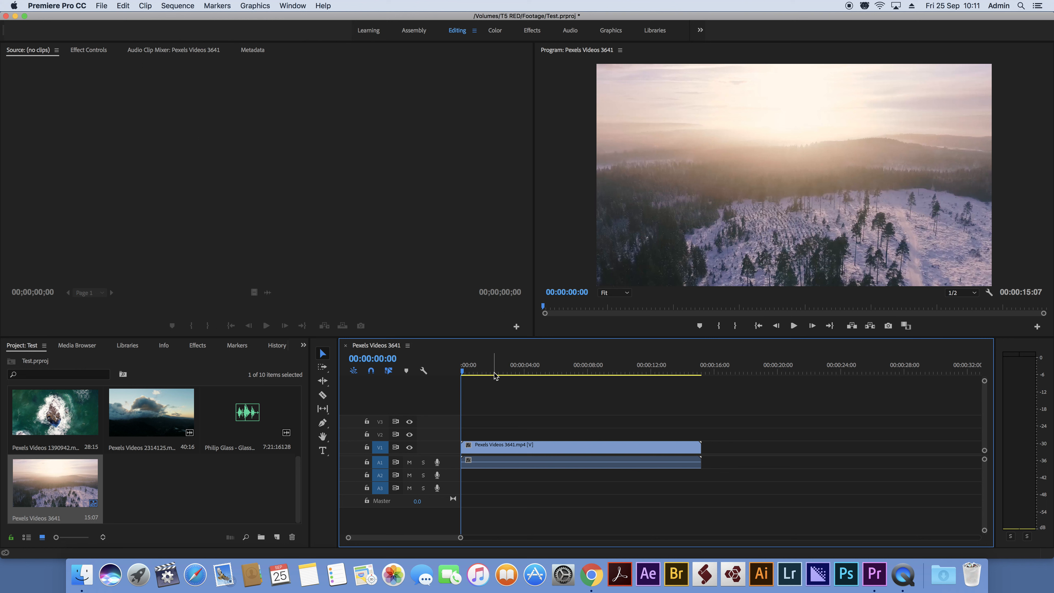
key("space")
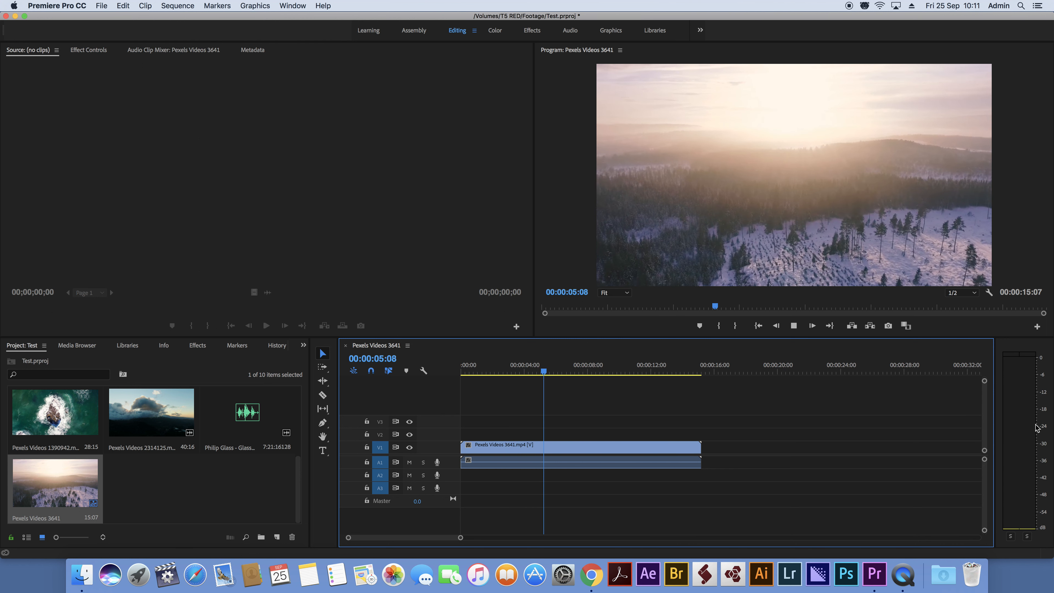
key("space")
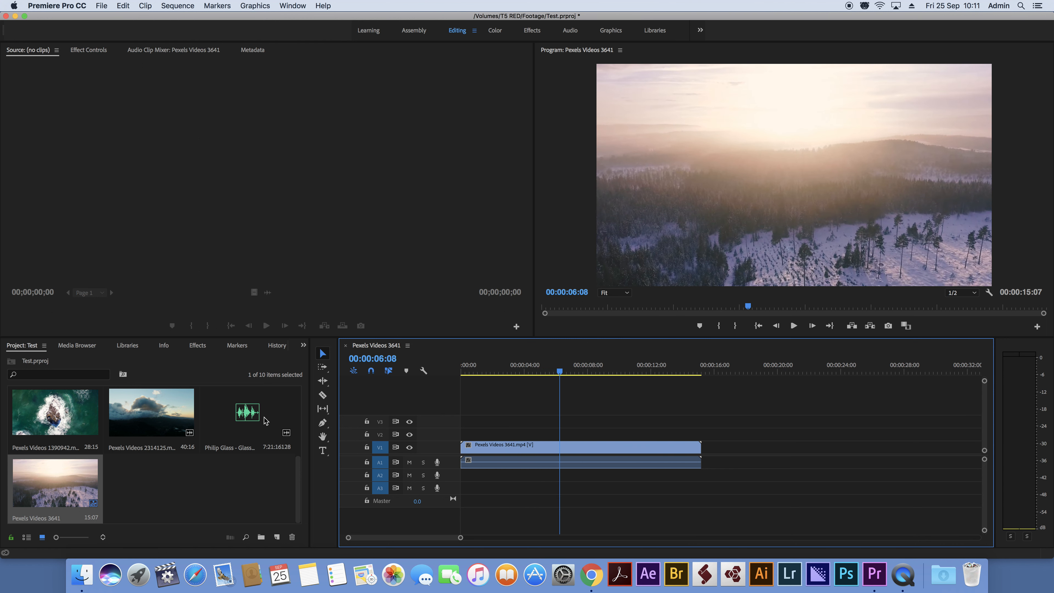
Step: Place the Philip Glass music on the timeline beneath the clip and play the sequence from the start
left_click(243, 416)
left_click_drag(243, 416, 456, 479)
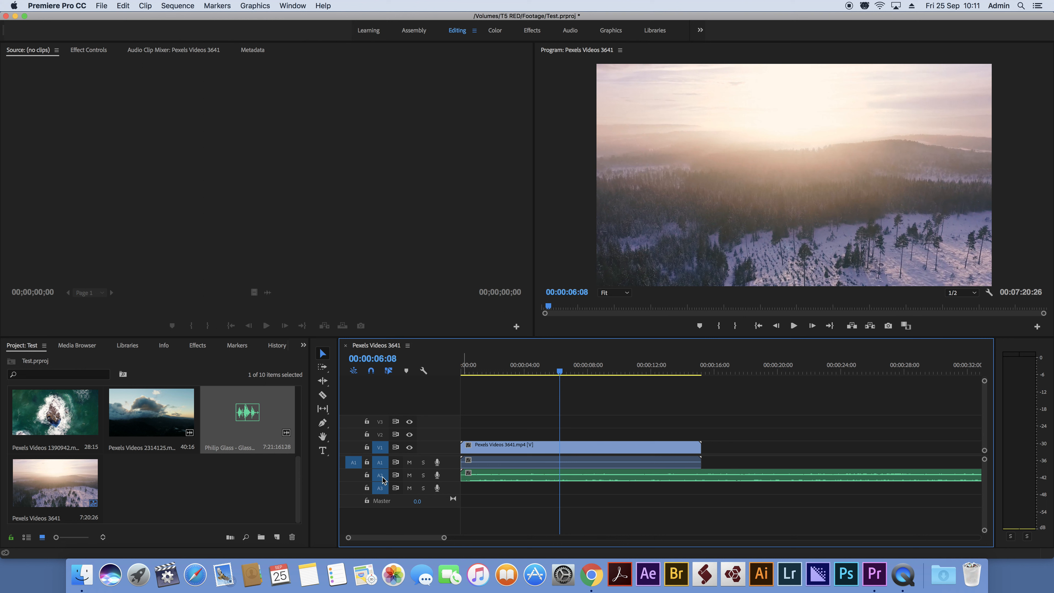
left_click_drag(498, 371, 432, 372)
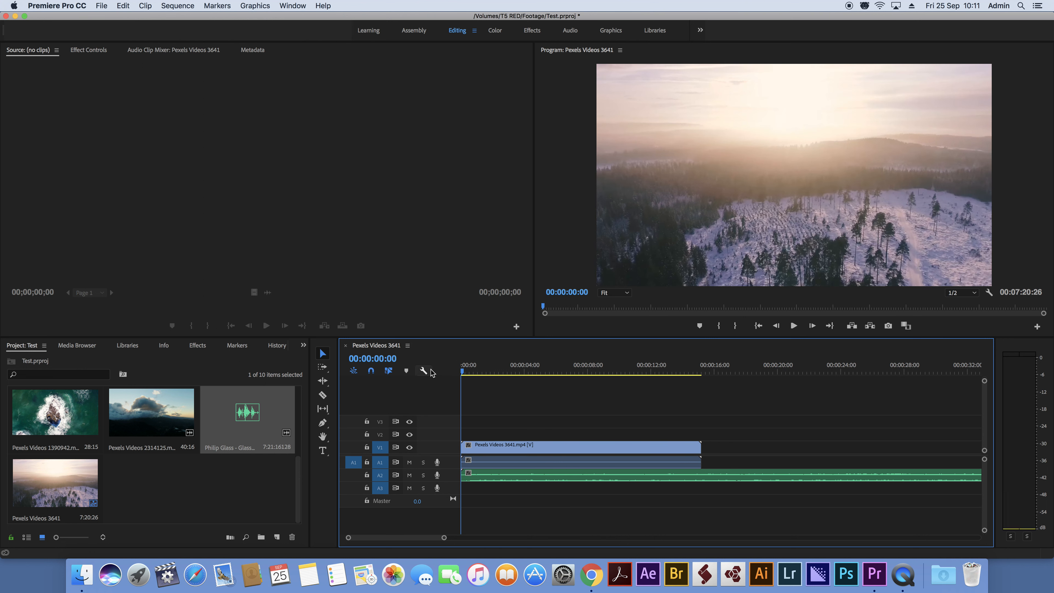
key("space")
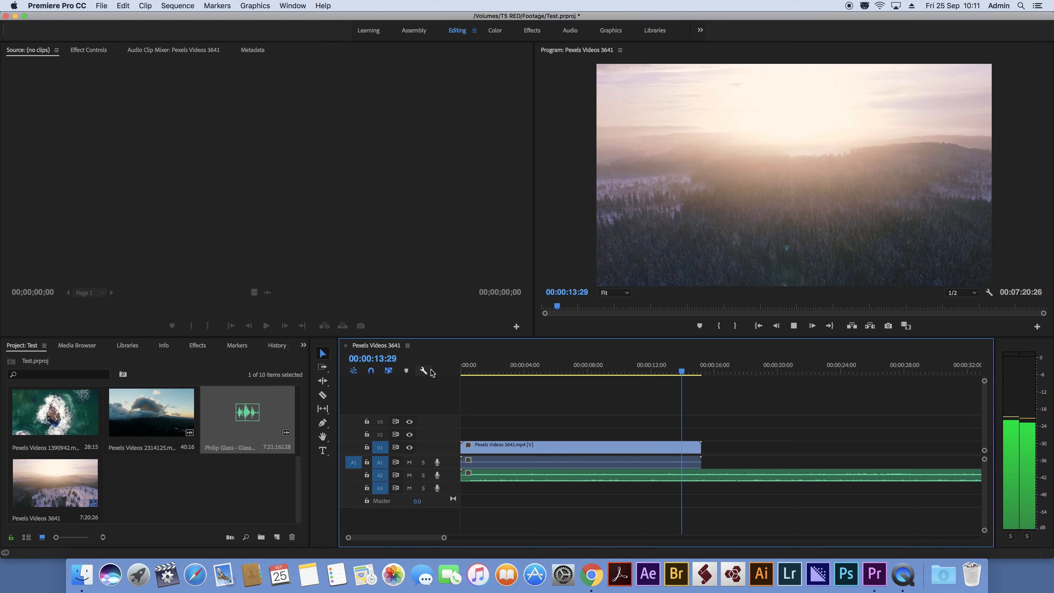
key("space")
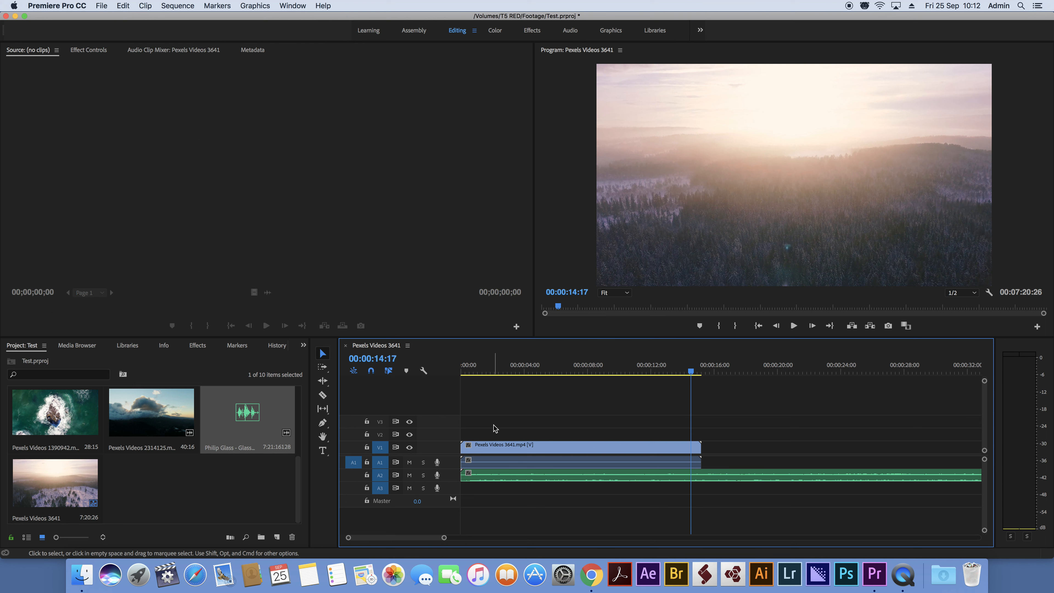
Step: Delete the music clip from the timeline and replay the sequence from the start
left_click(491, 477)
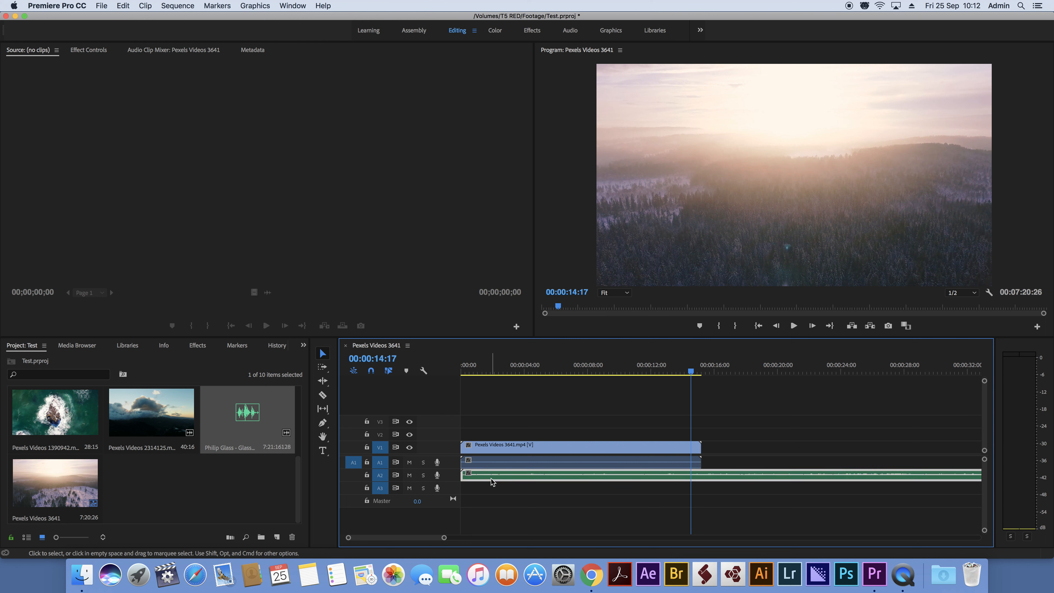
key("Delete")
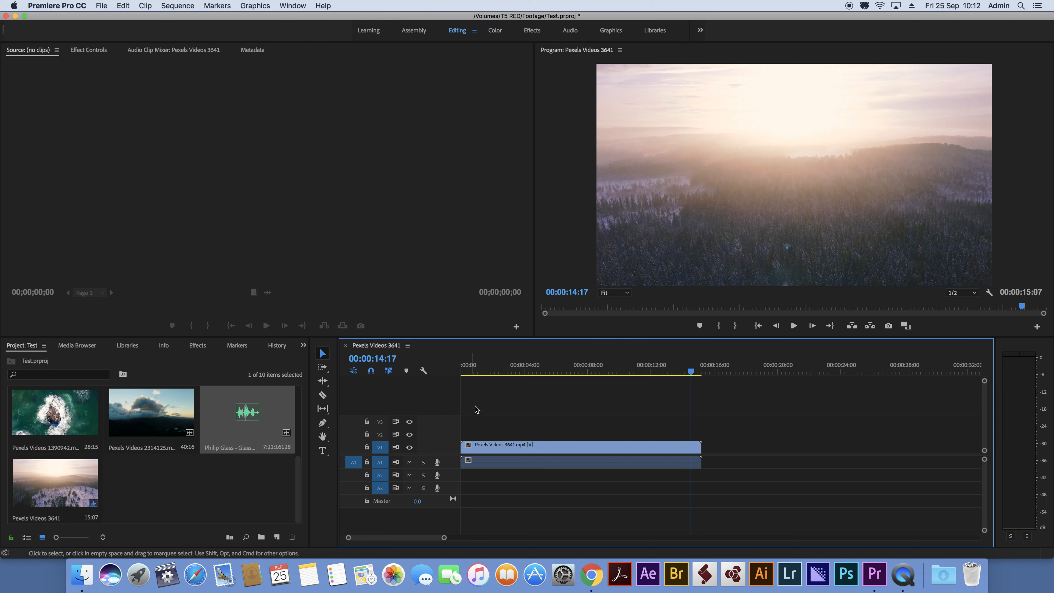
left_click_drag(472, 382, 415, 374)
key("space")
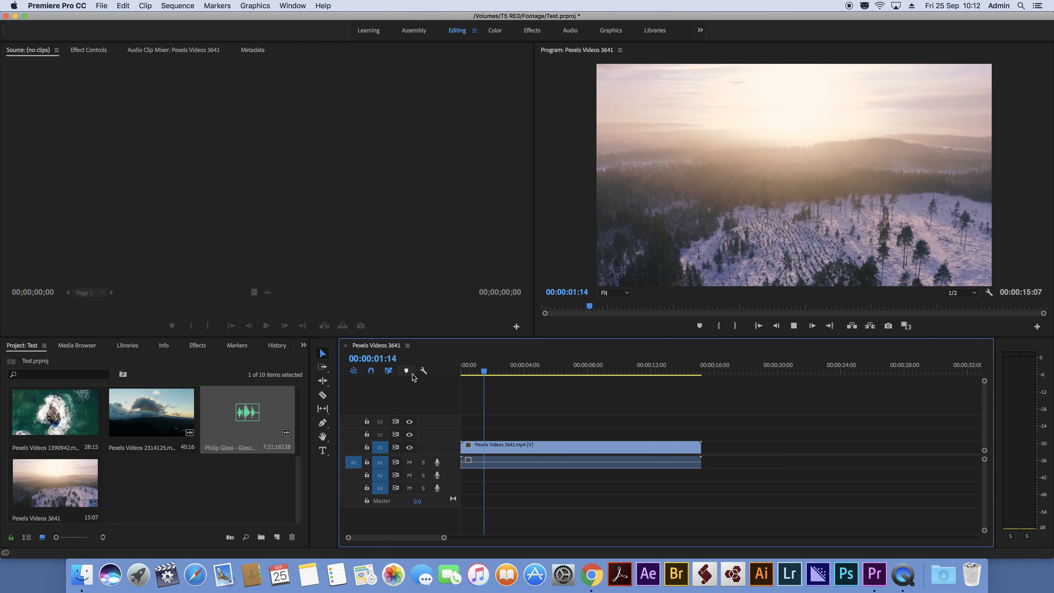
key("space")
Step: Add the Philip Glass music to the timeline again and play the sequence from the start
left_click_drag(248, 412, 461, 474)
left_click_drag(480, 365, 417, 367)
key("space")
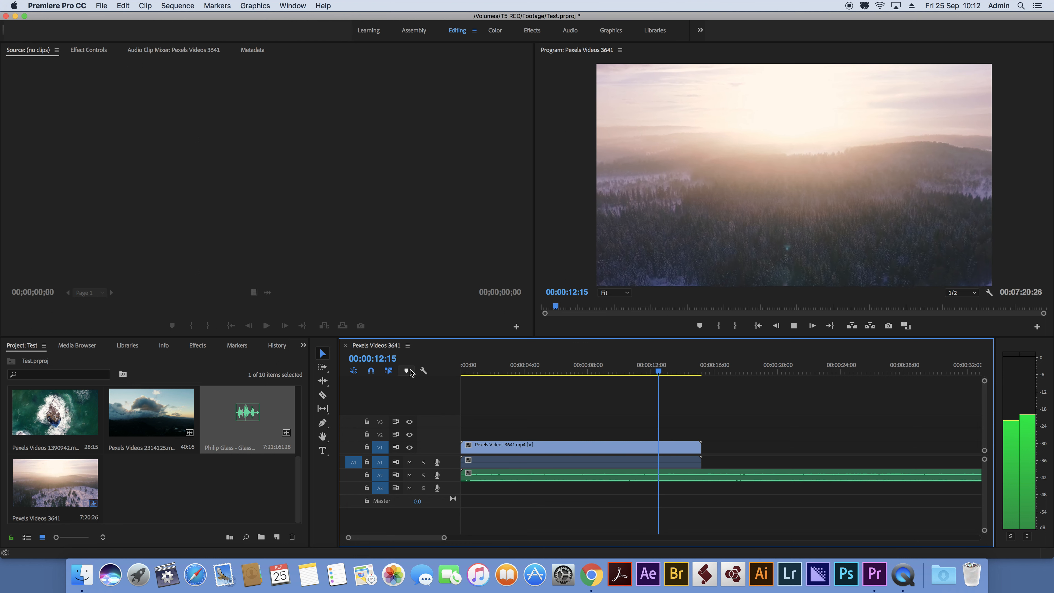
key("space")
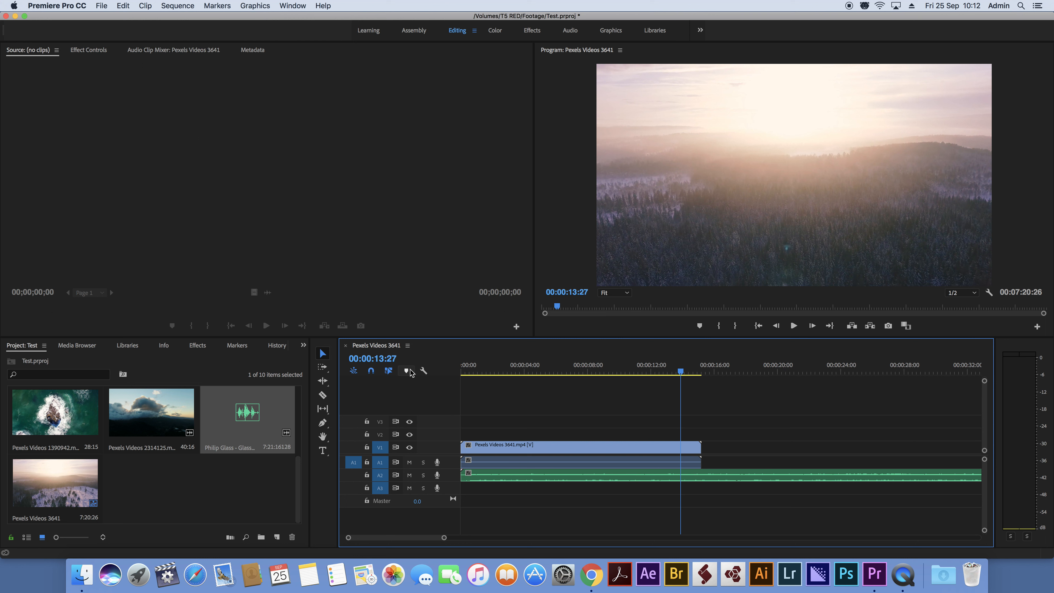
Step: Select both clips in the timeline and delete them
left_click_drag(472, 420, 533, 524)
key("Delete")
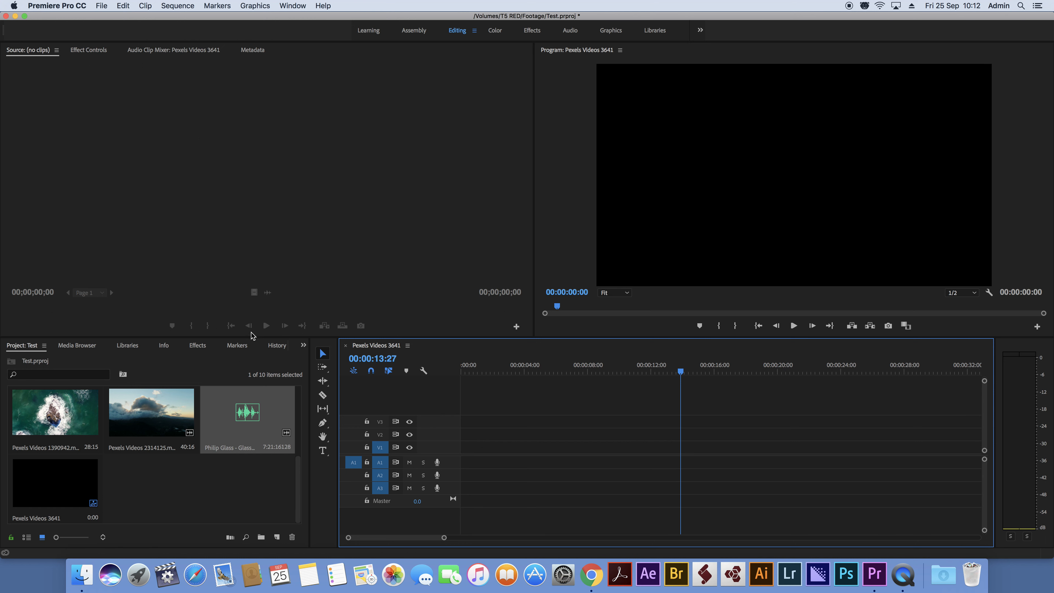
Step: Enlarge the Project panel and create a new bin named City
left_click_drag(252, 337, 258, 190)
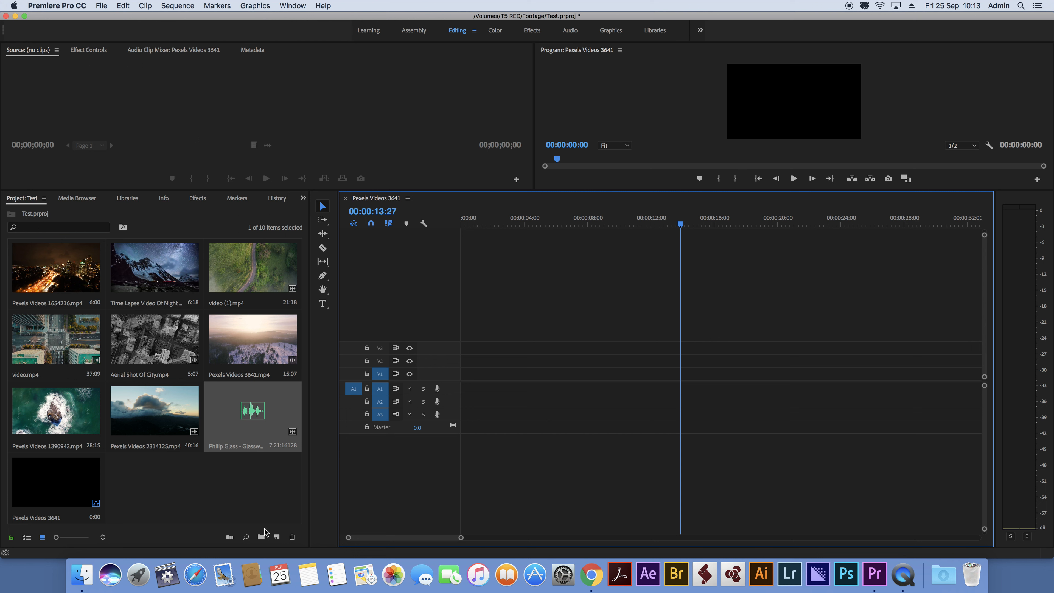
left_click(261, 536)
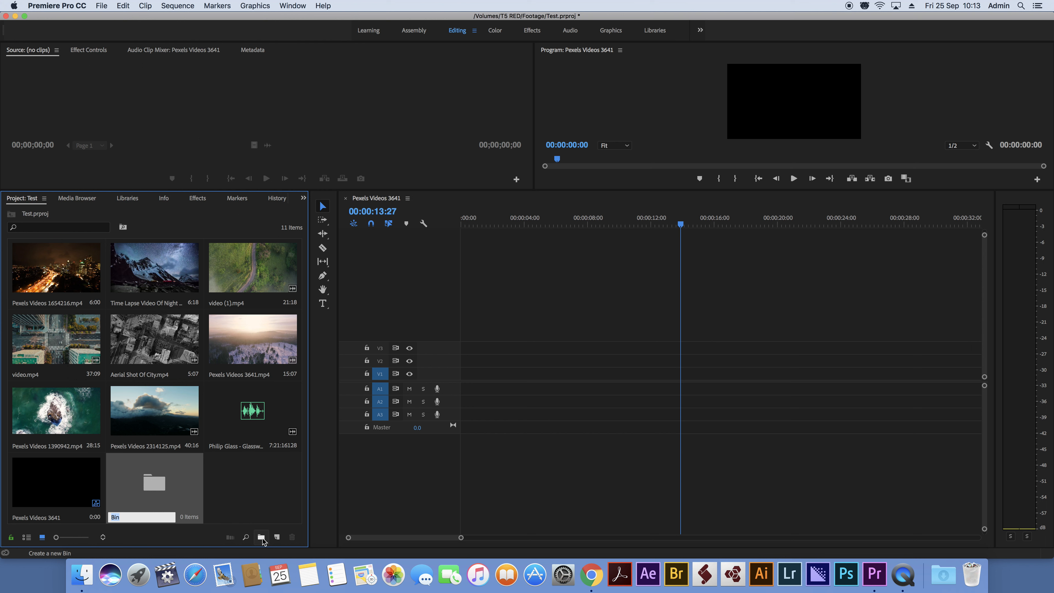
type("City")
key("Tab")
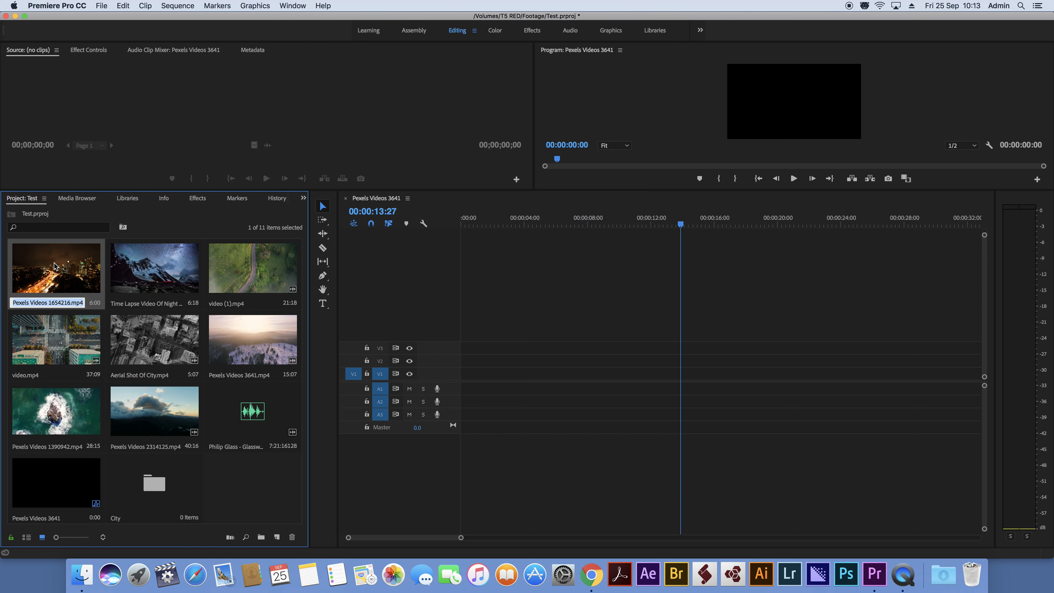
Step: Move Pexels Videos 1654216.mp4, video.mp4 and Aerial Shot Of City.mp4 into the City bin
left_click(153, 480)
left_click_drag(153, 480, 153, 480)
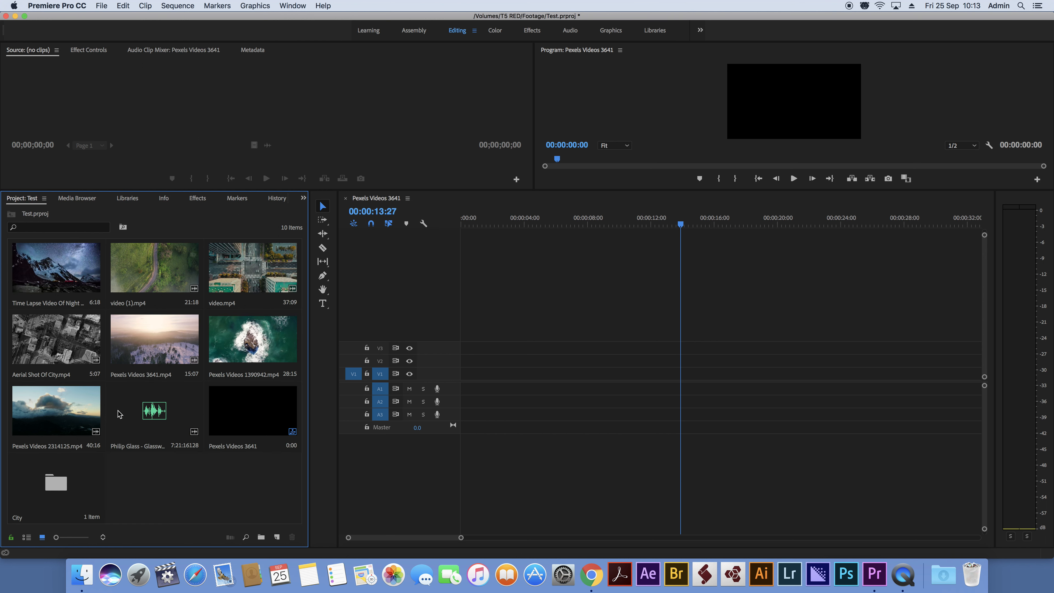
left_click_drag(255, 269, 66, 477)
left_click_drag(277, 271, 253, 416)
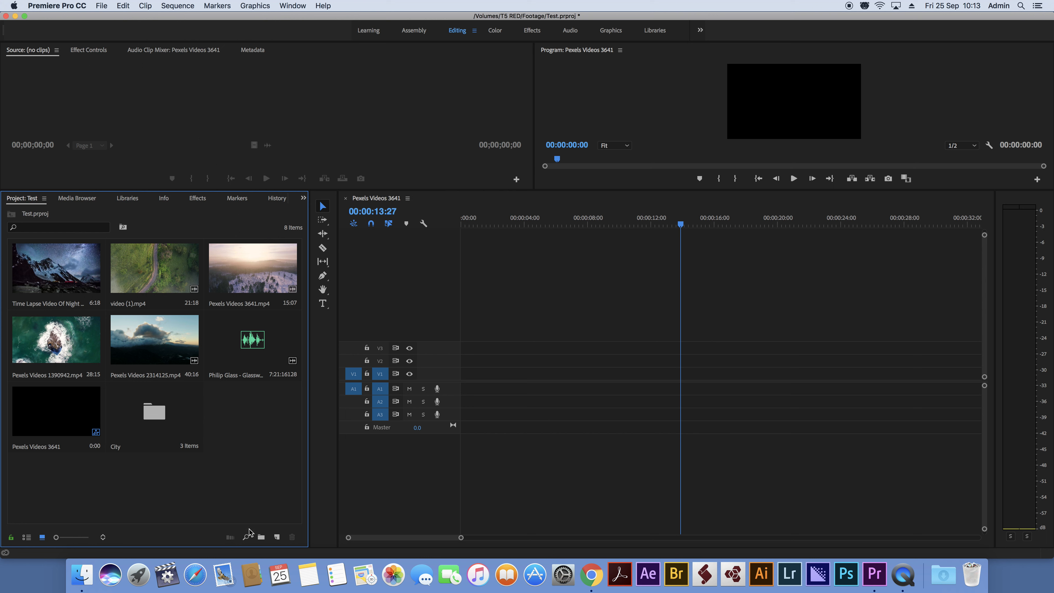
Step: Create a new bin named Nature
left_click(261, 537)
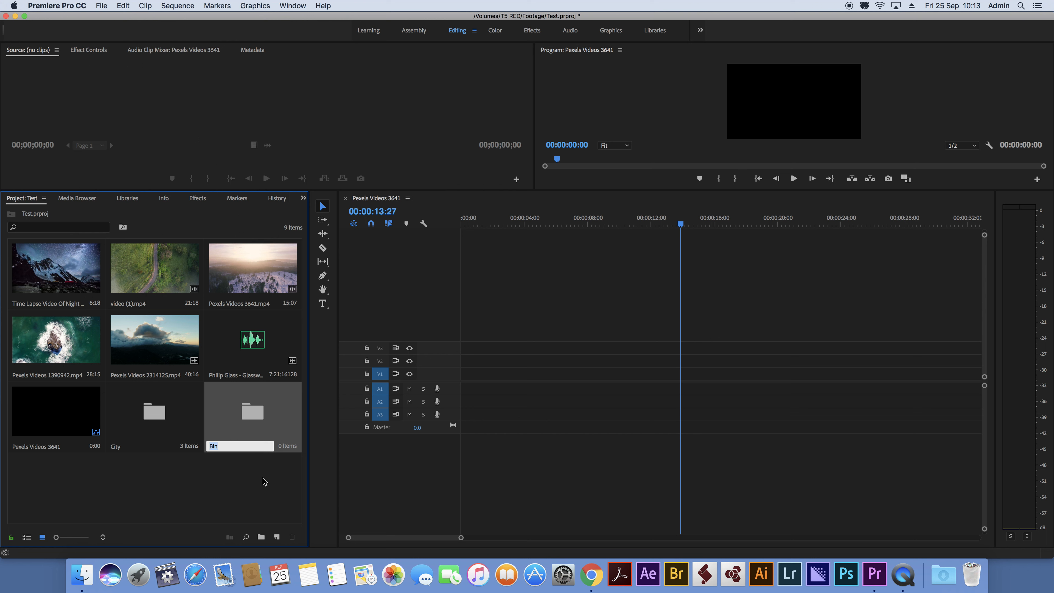
type("Nature")
key("Tab")
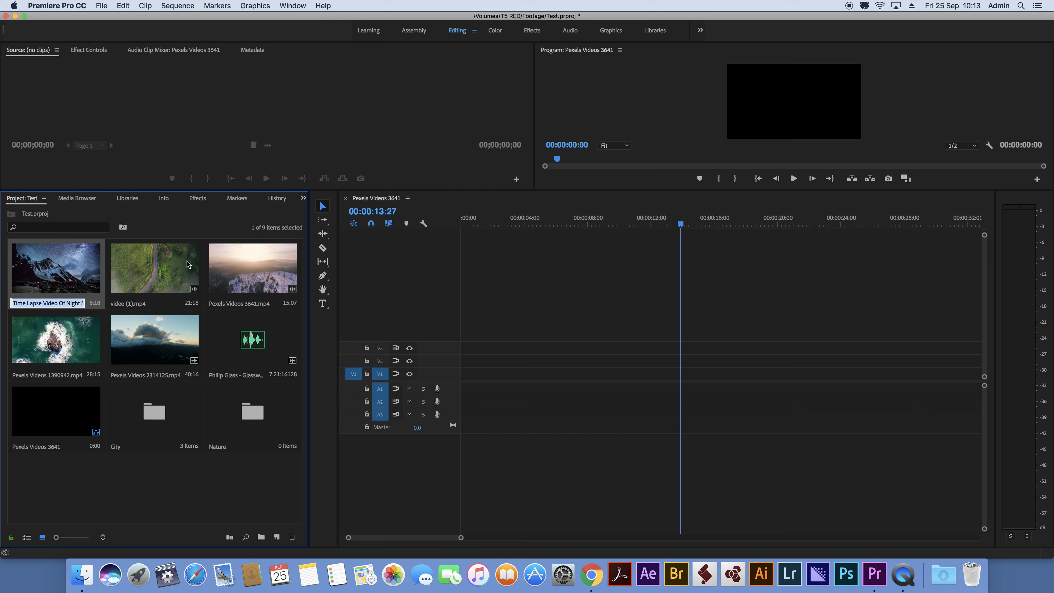
Step: Select the five remaining nature clips and move them into the Nature bin
left_click(153, 266, "super")
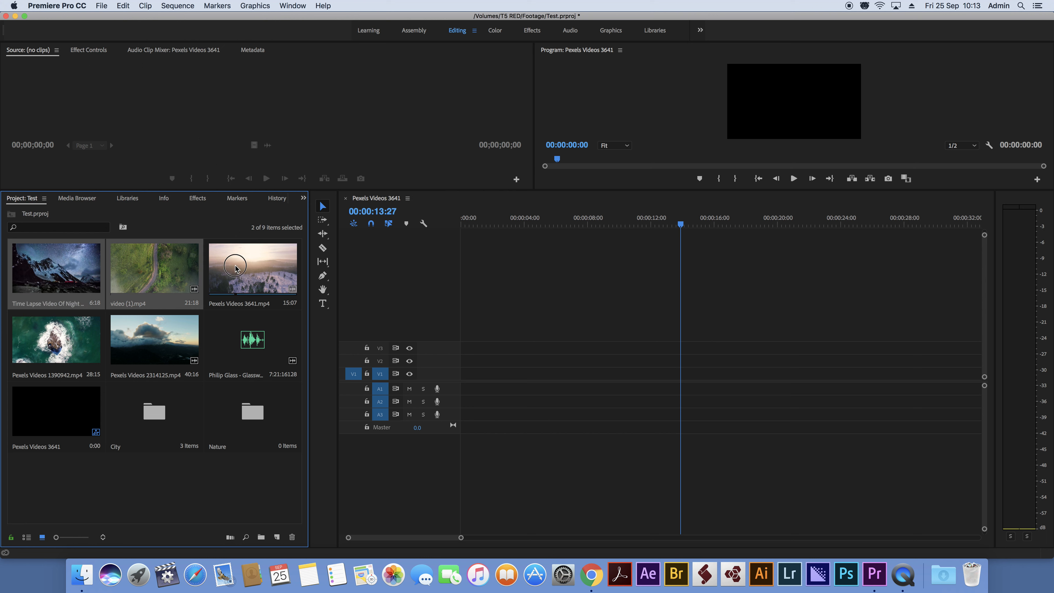
left_click(251, 267, "super")
left_click(83, 340, "super")
left_click(138, 337, "super")
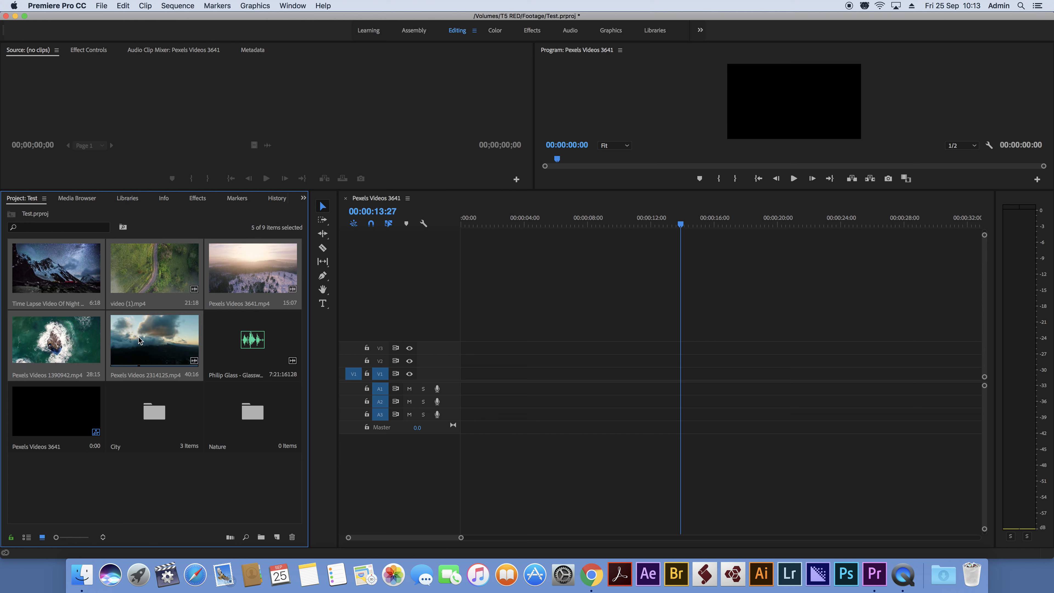
left_click_drag(159, 330, 253, 412)
Step: Create a bin named Music and move the Philip Glass audio into it
right_click(150, 338)
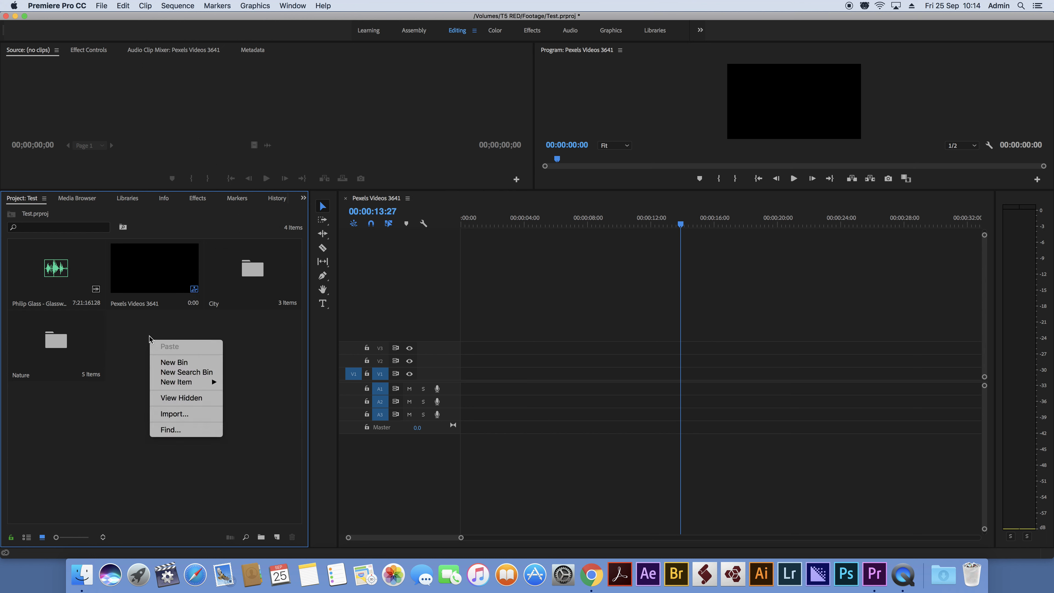
left_click(183, 366)
left_click(263, 535)
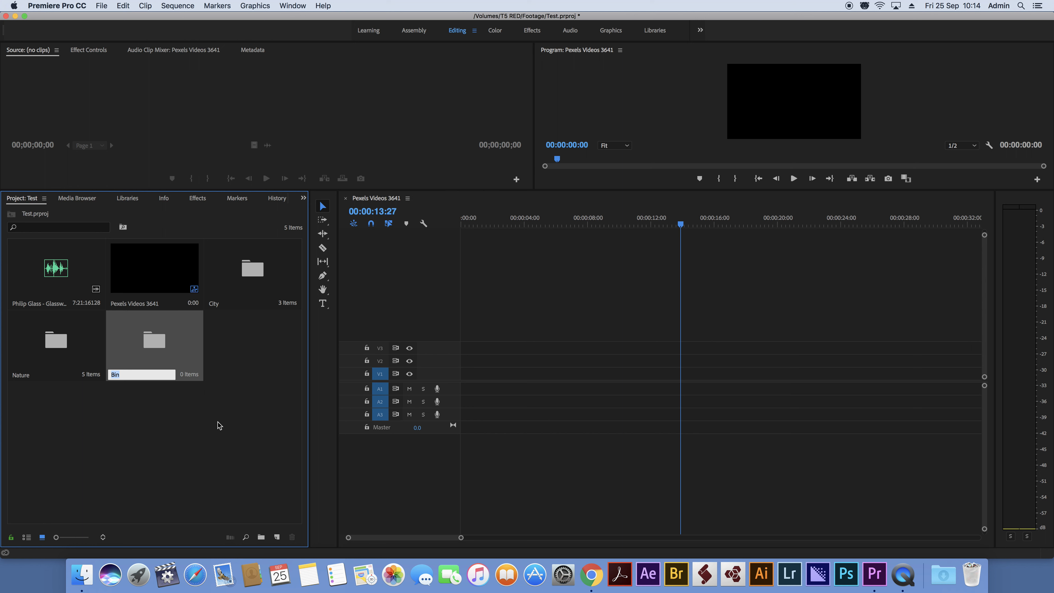
type("Music")
left_click_drag(61, 271, 157, 342)
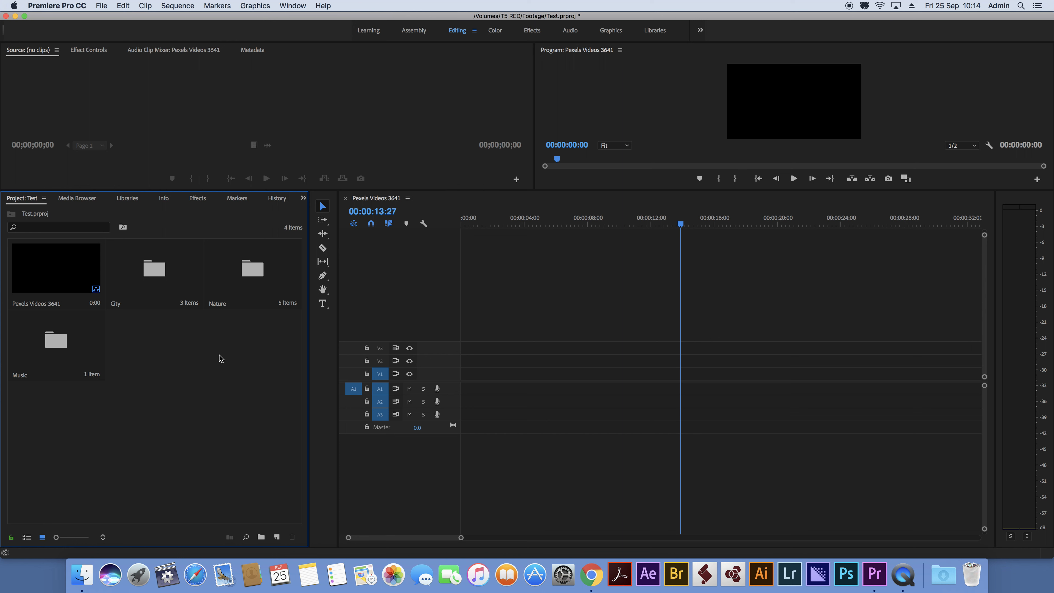